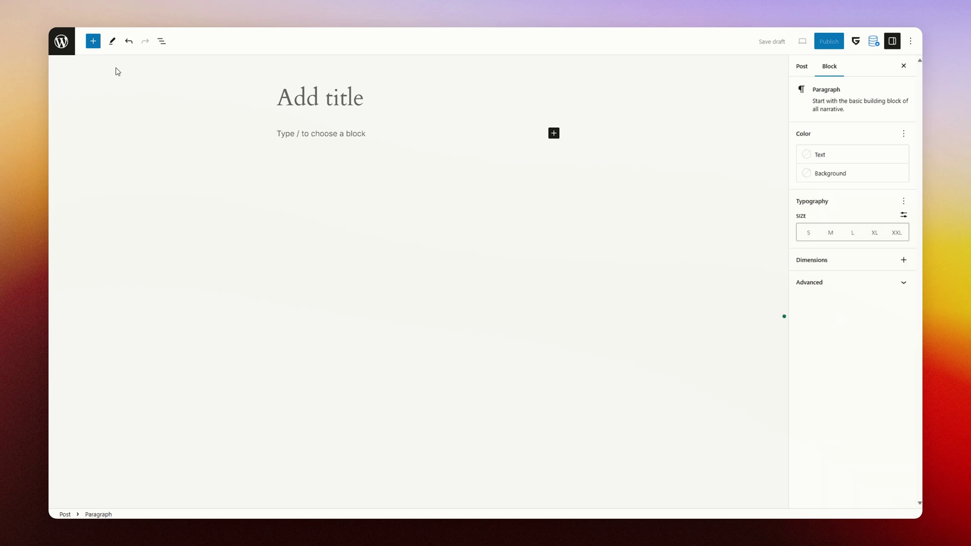
{"action": "left_click", "coordinate": [94, 42]}
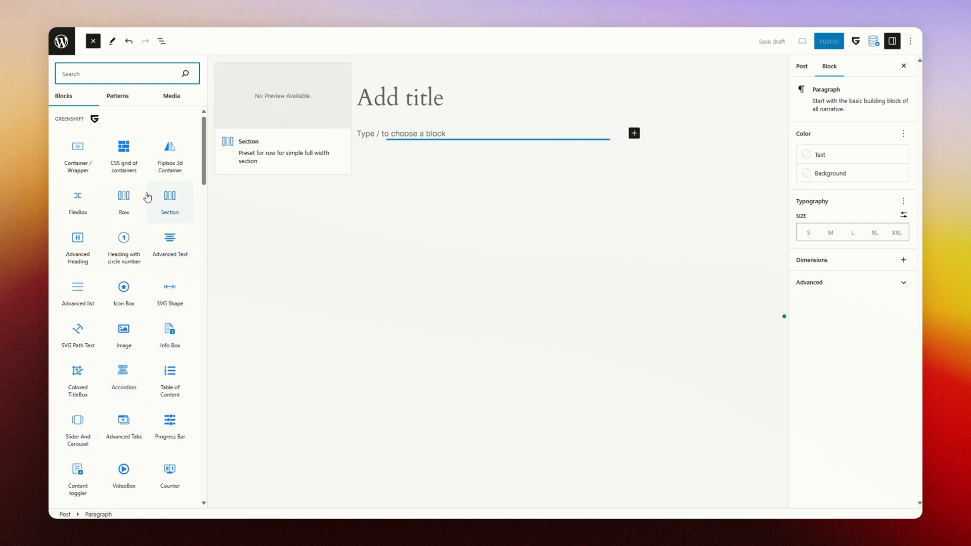
{"action": "left_click", "coordinate": [82, 165]}
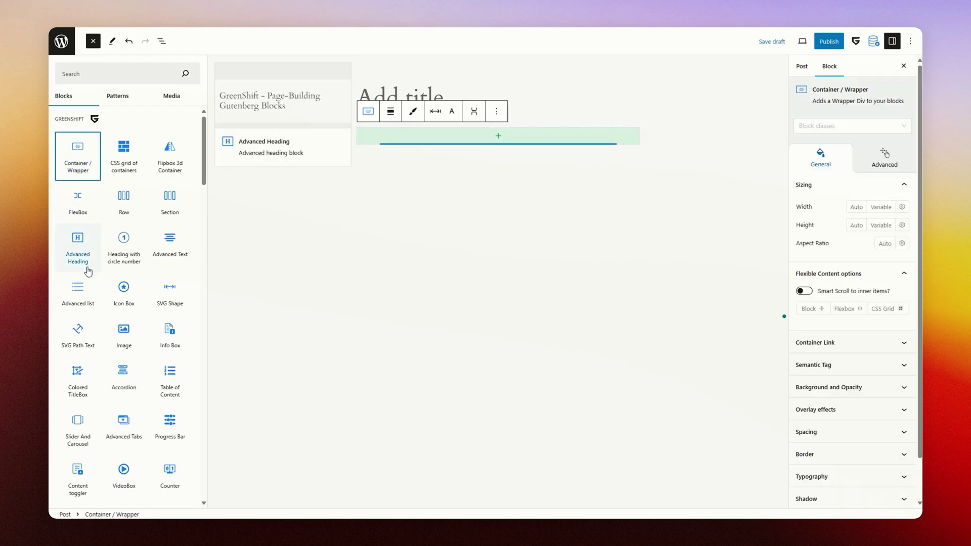
{"action": "left_click_drag", "start_coordinate": [78, 242], "coordinate": [385, 142]}
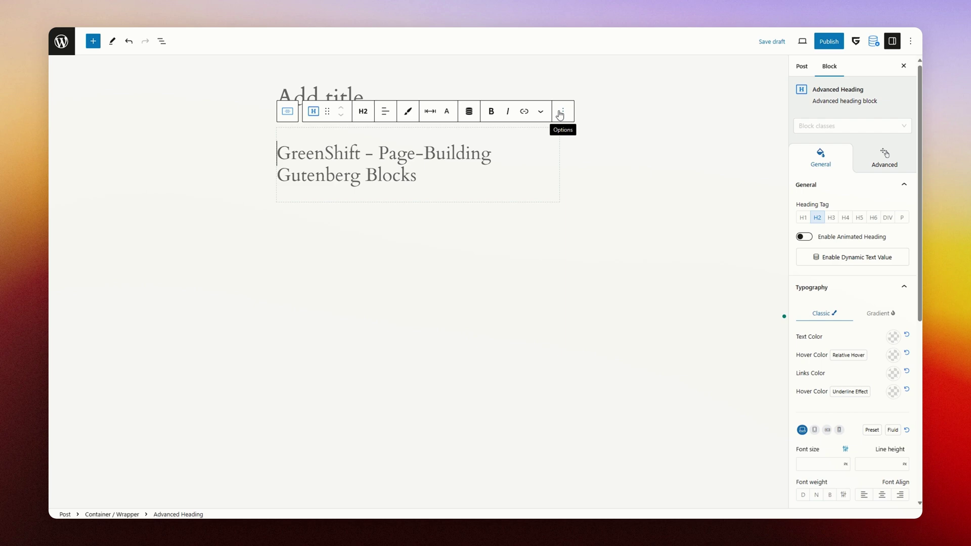
{"action": "key", "text": "Return"}
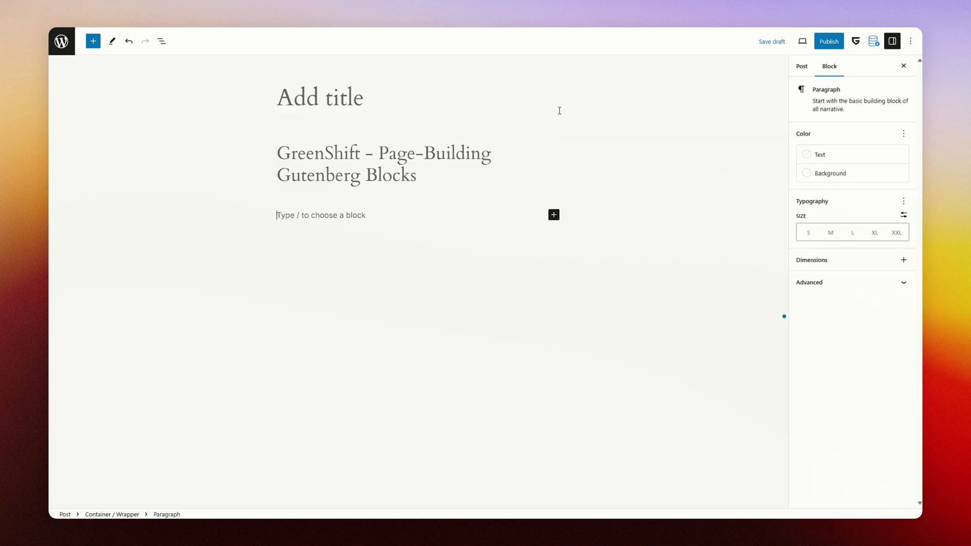
{"action": "type", "text": "/"}
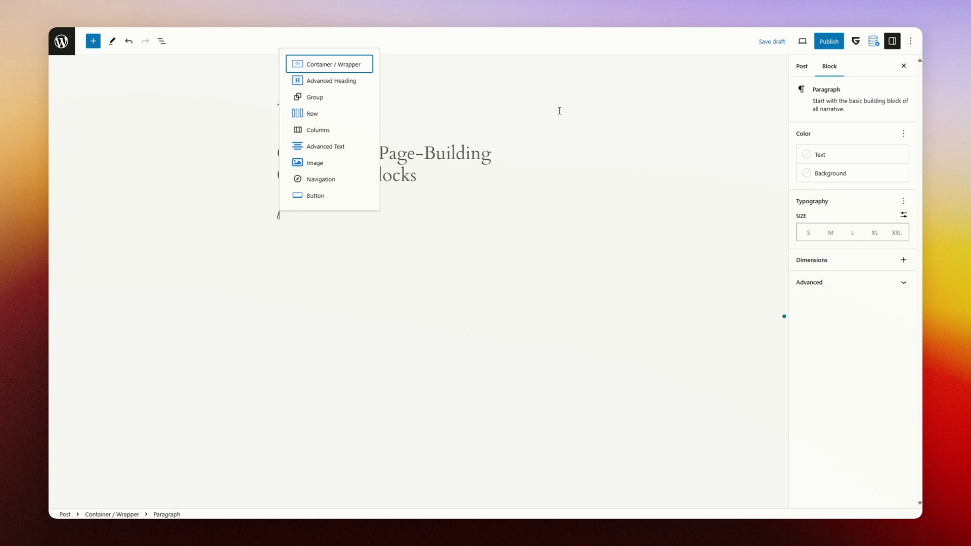
{"action": "type", "text": "para"}
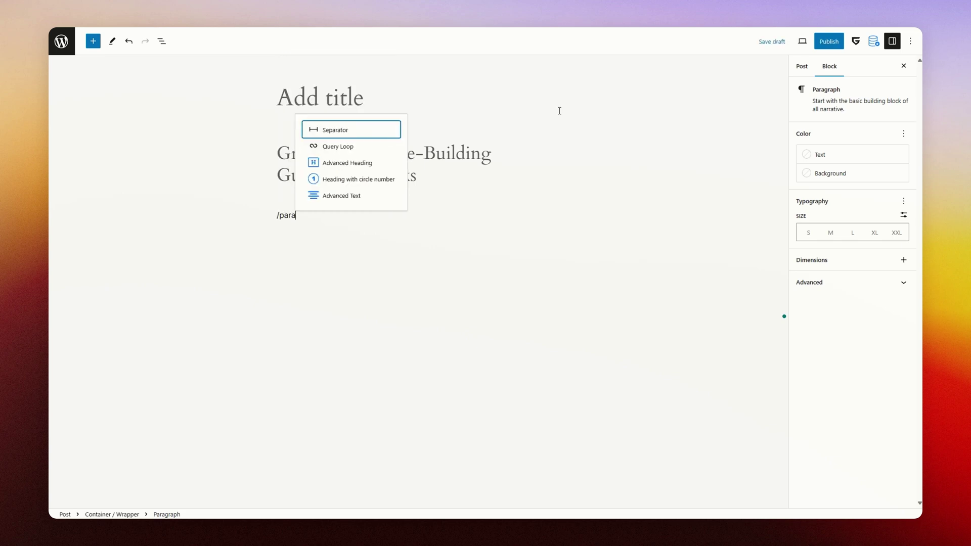
{"action": "key", "text": "Return"}
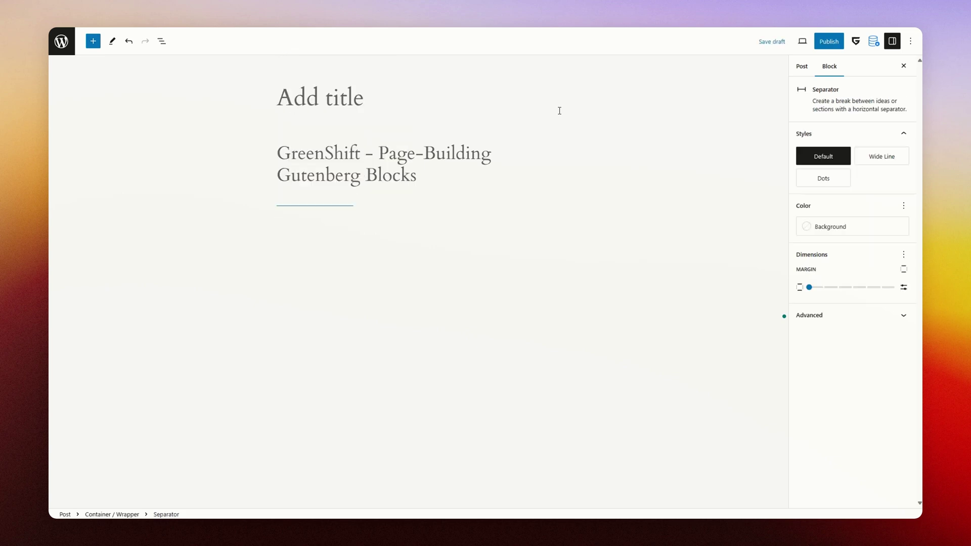
{"action": "key", "text": "Return"}
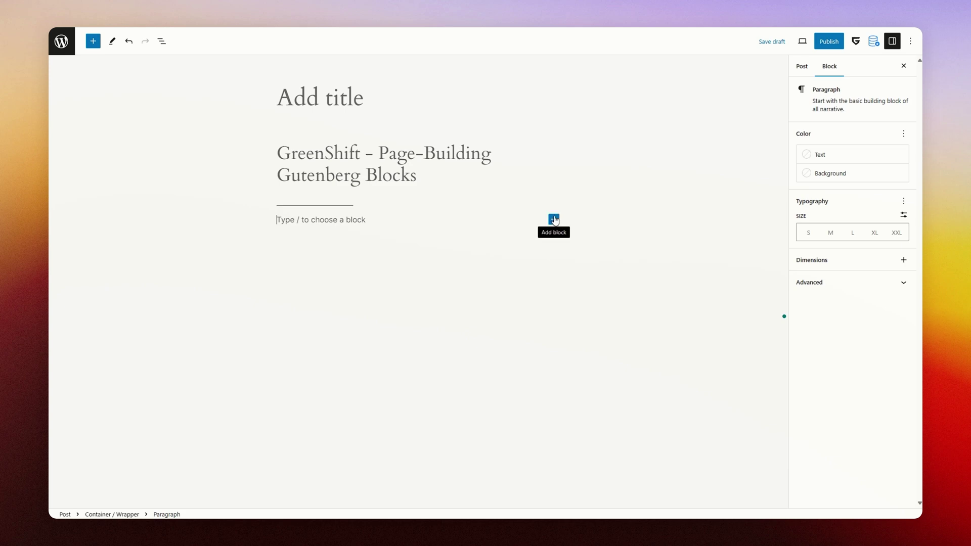
{"action": "left_click", "coordinate": [553, 219]}
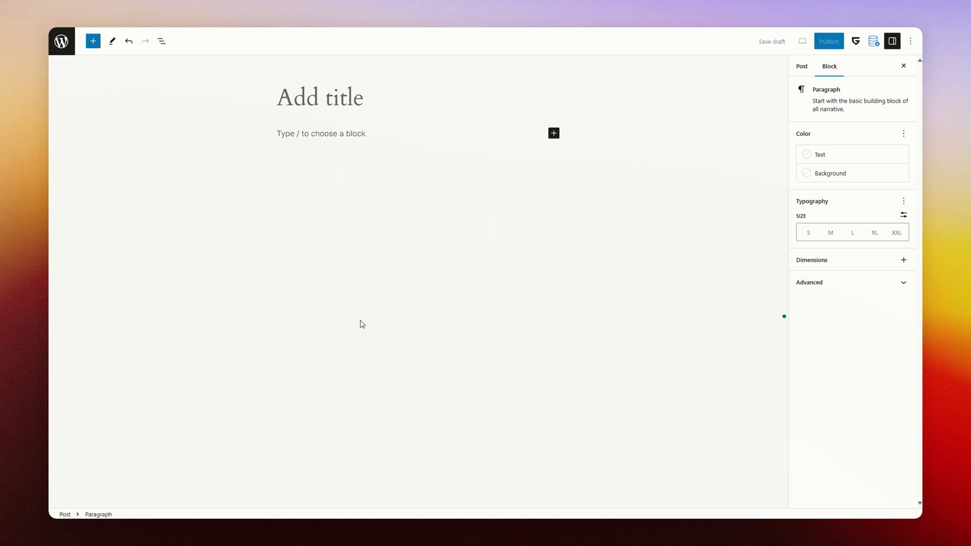
Insert a GreenShift Row block with a three-column layout into the post
{"action": "left_click", "coordinate": [93, 41]}
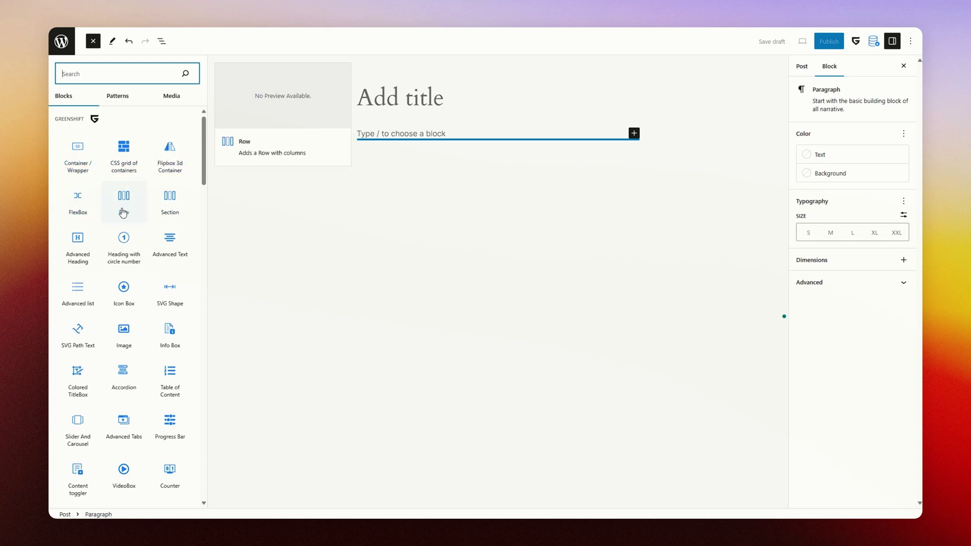
{"action": "left_click_drag", "start_coordinate": [131, 199], "coordinate": [397, 139]}
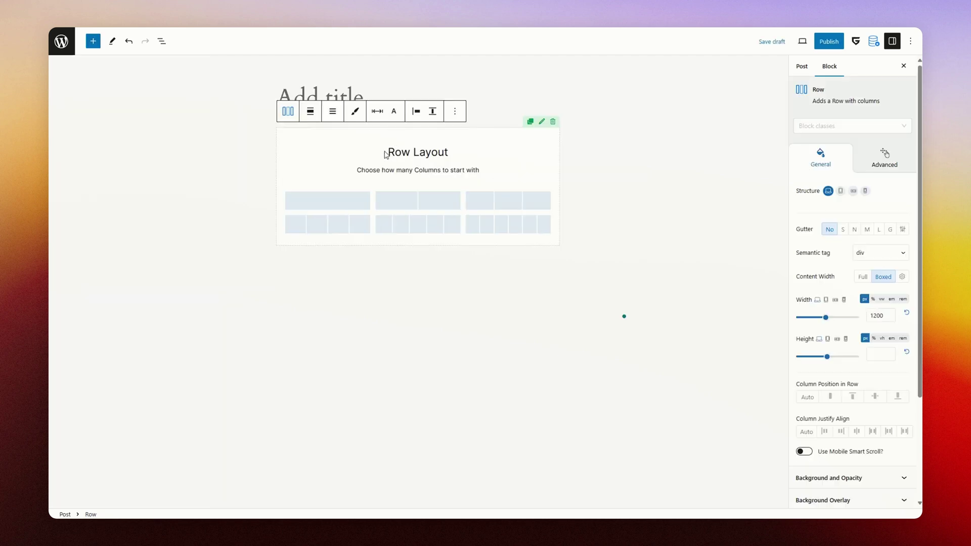
{"action": "left_click", "coordinate": [507, 201]}
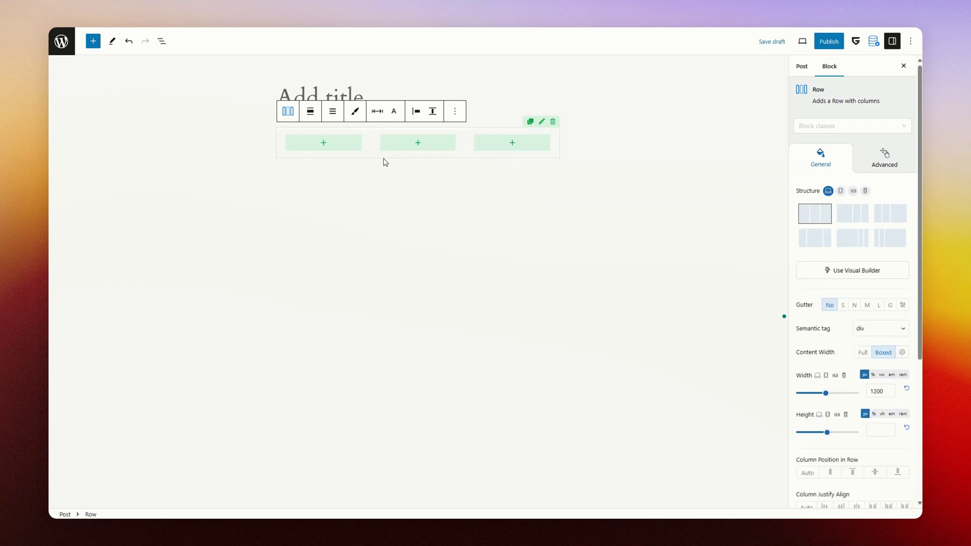
{"action": "left_click", "coordinate": [93, 41]}
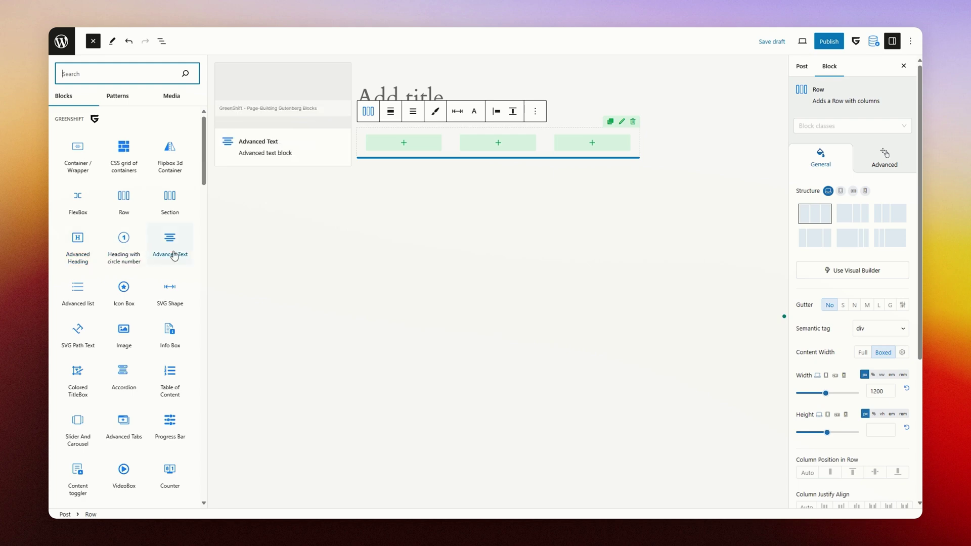
Place an Advanced Heading in the row's middle column reading 'Hello World'
{"action": "left_click_drag", "start_coordinate": [79, 245], "coordinate": [491, 148]}
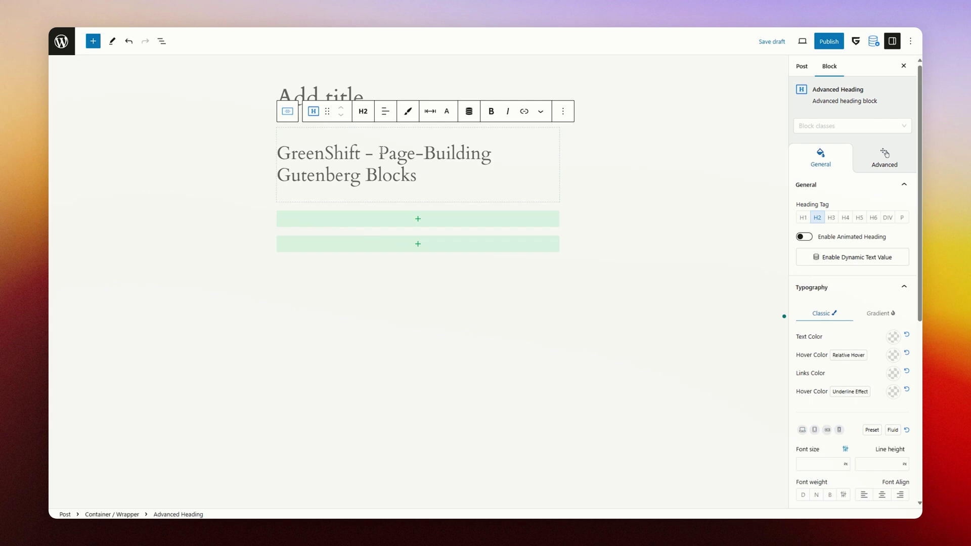
{"action": "type", "text": "Hello World"}
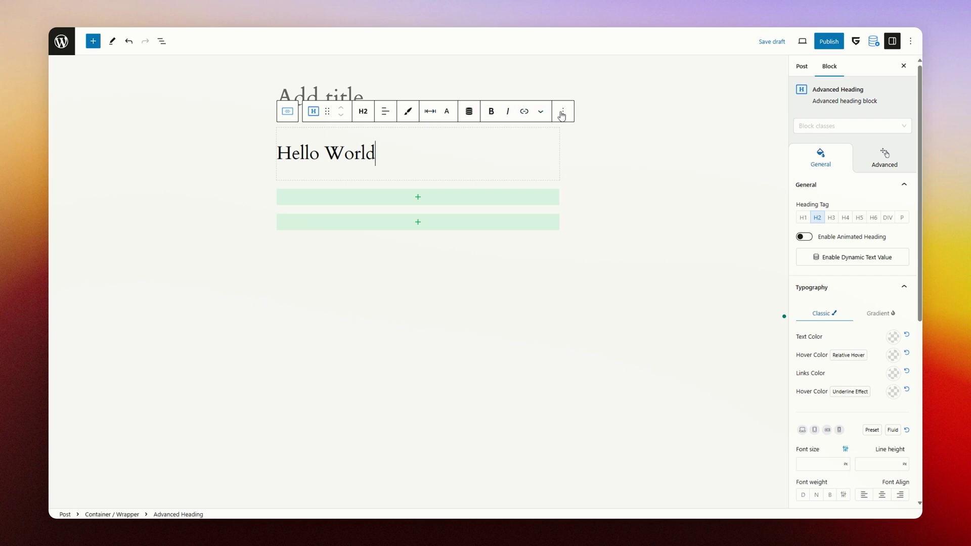
Browse the heading's level, alignment, spacing, typography and dynamic text toolbar options
{"action": "left_click", "coordinate": [363, 113]}
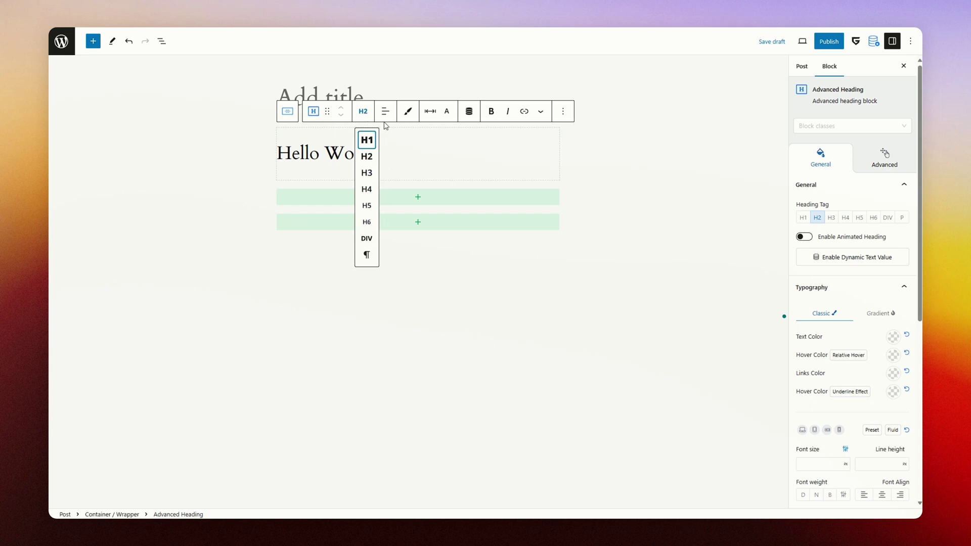
{"action": "left_click", "coordinate": [385, 111]}
{"action": "left_click", "coordinate": [410, 114]}
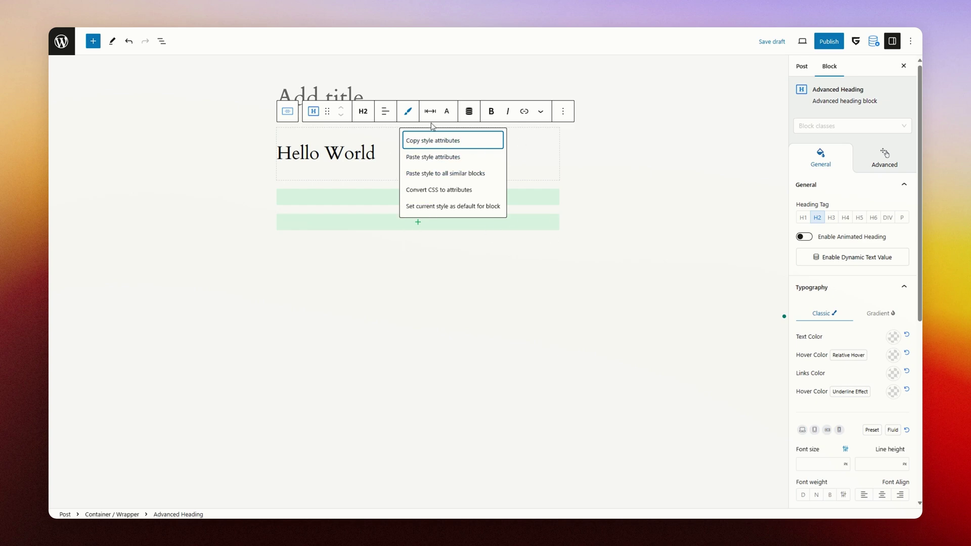
{"action": "left_click", "coordinate": [431, 114]}
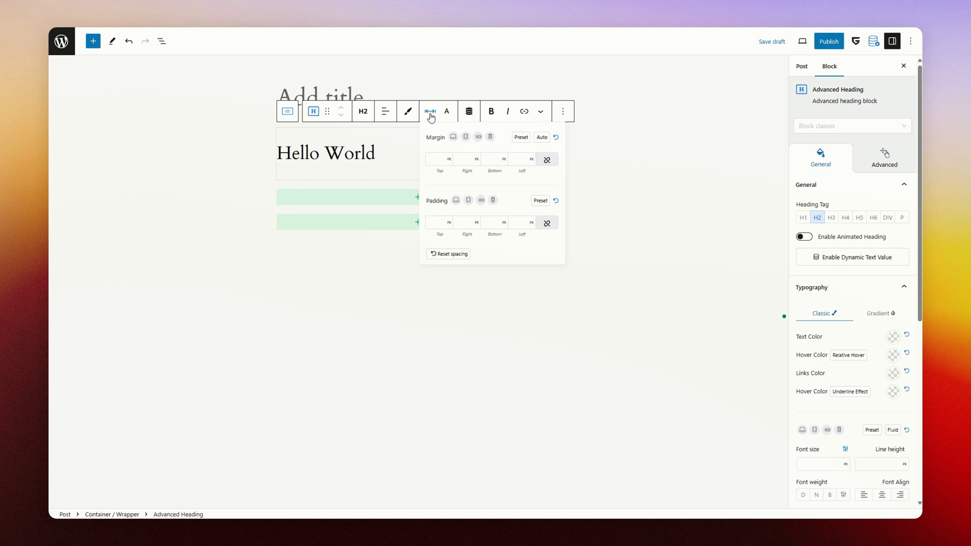
{"action": "left_click", "coordinate": [449, 113]}
{"action": "left_click", "coordinate": [450, 113]}
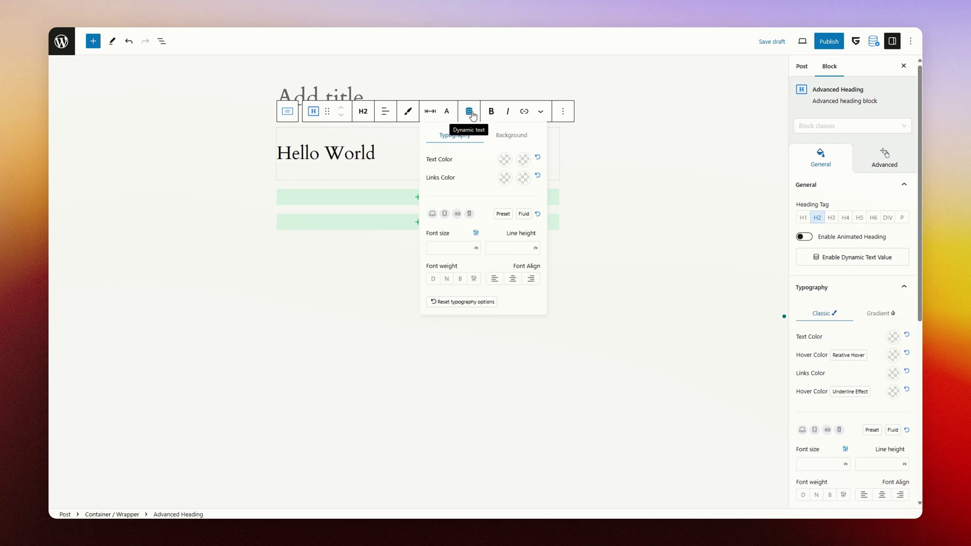
{"action": "left_click", "coordinate": [470, 113]}
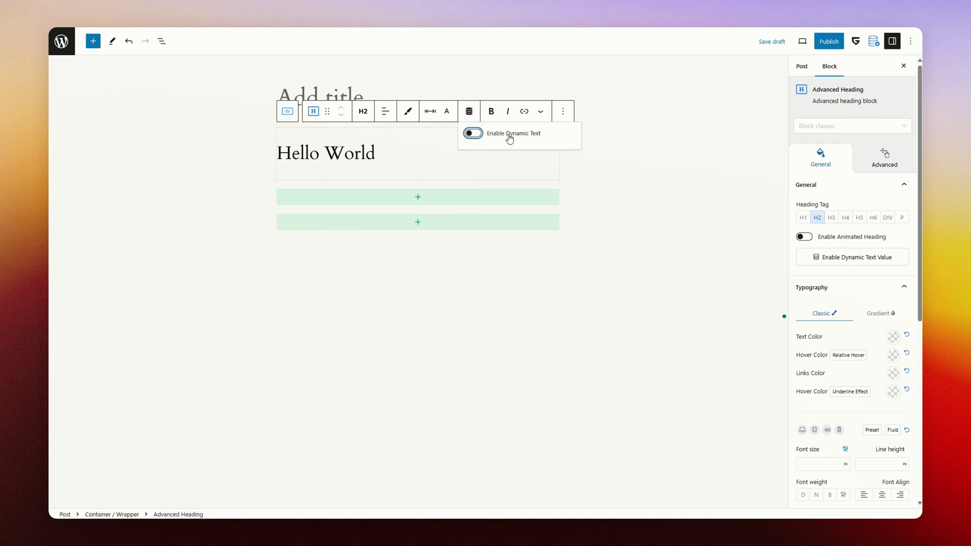
Make the word 'World' in the heading bold and italic
{"action": "double_click", "coordinate": [341, 154]}
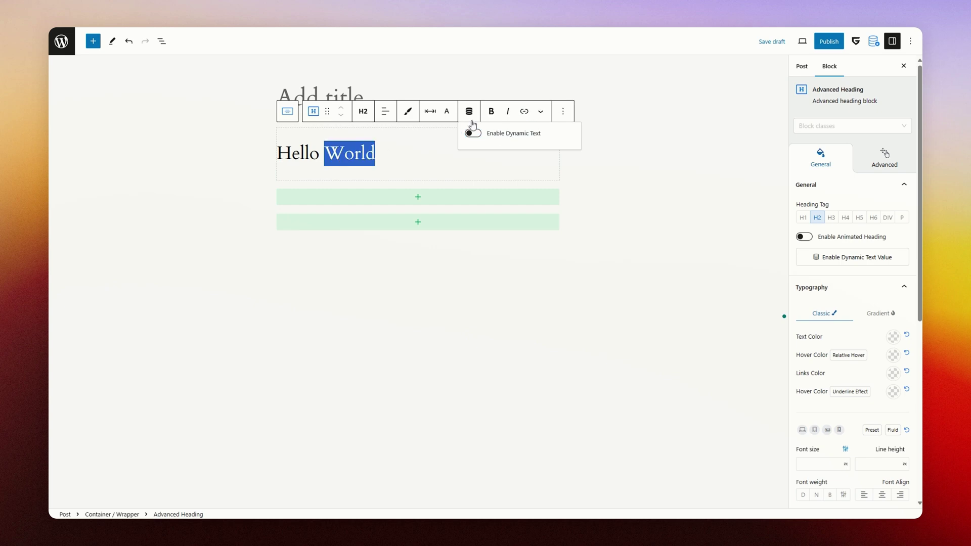
{"action": "left_click", "coordinate": [491, 112]}
{"action": "left_click", "coordinate": [421, 152]}
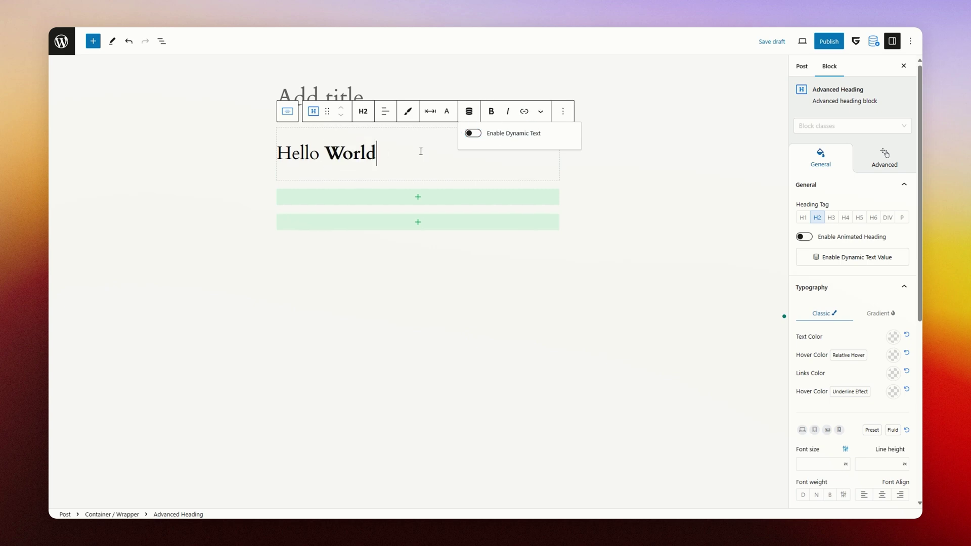
{"action": "double_click", "coordinate": [360, 150]}
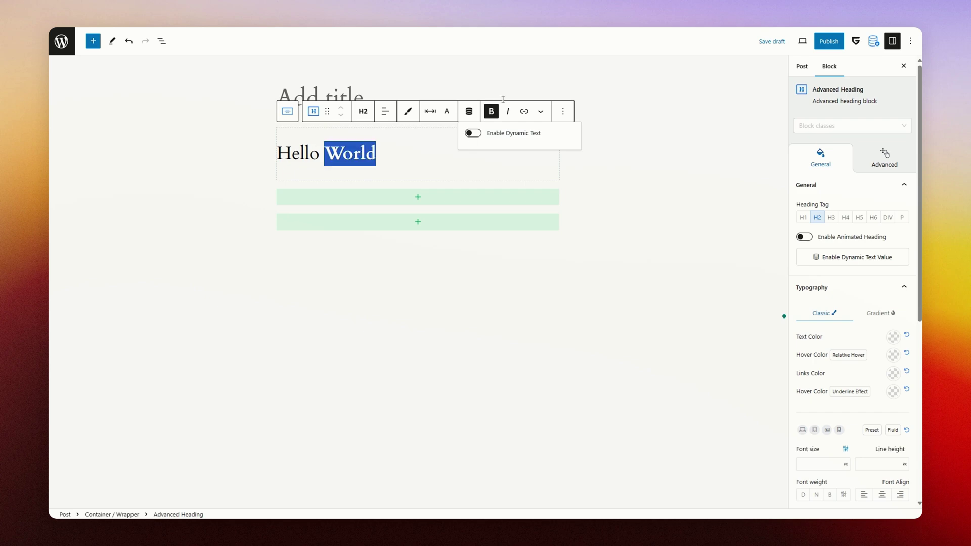
{"action": "left_click", "coordinate": [508, 112]}
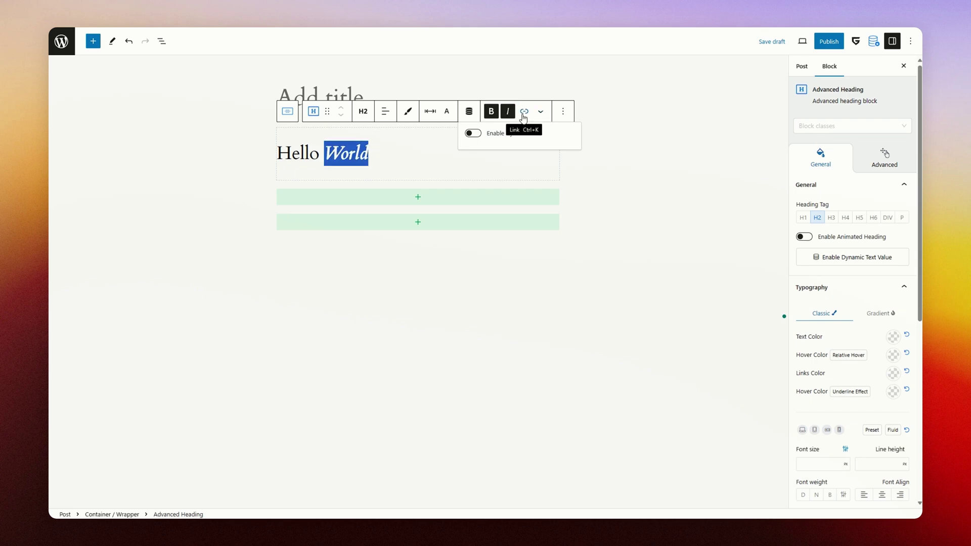
Browse the extra formatting and block options menus, then deselect the heading
{"action": "left_click", "coordinate": [545, 120]}
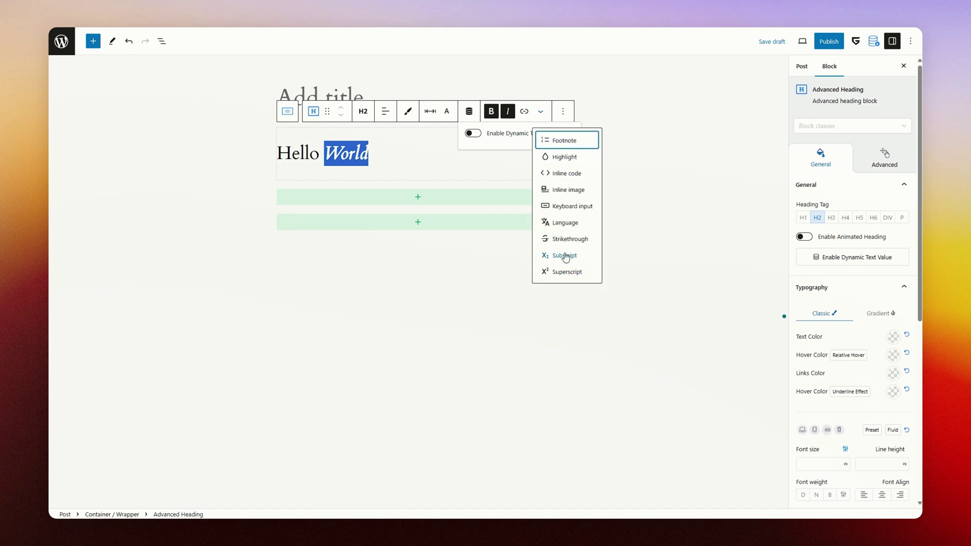
{"action": "left_click", "coordinate": [565, 113]}
{"action": "left_click", "coordinate": [564, 112]}
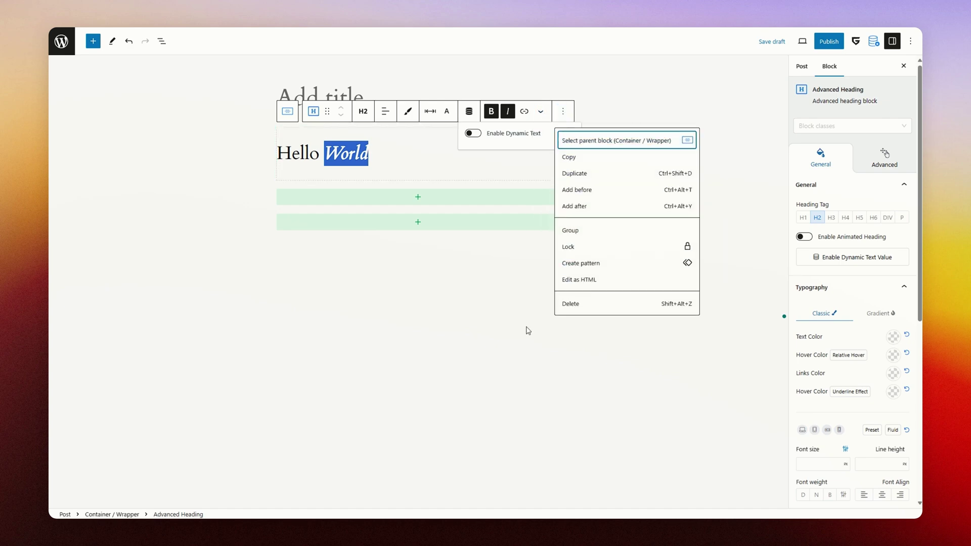
{"action": "left_click", "coordinate": [410, 146]}
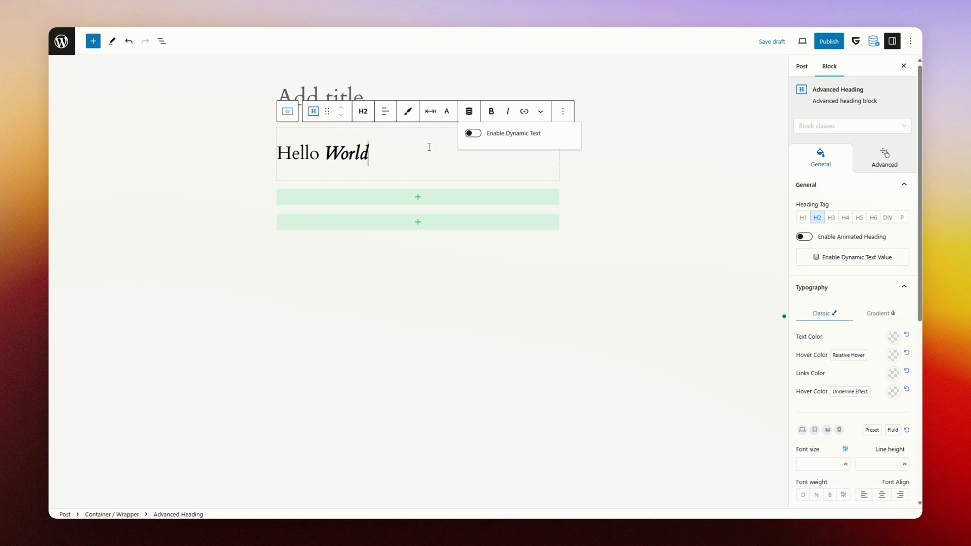
{"action": "left_click", "coordinate": [470, 116]}
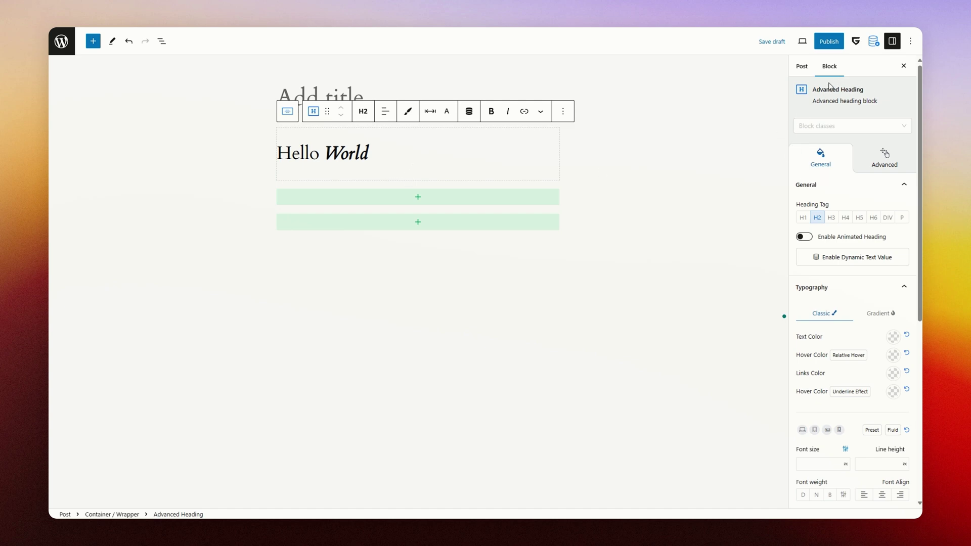
Expand the heading's Size panel, then view its Advanced animation settings (Ease, 700 ms)
{"action": "scroll", "coordinate": [832, 283], "scroll_direction": "down", "scroll_amount": 3}
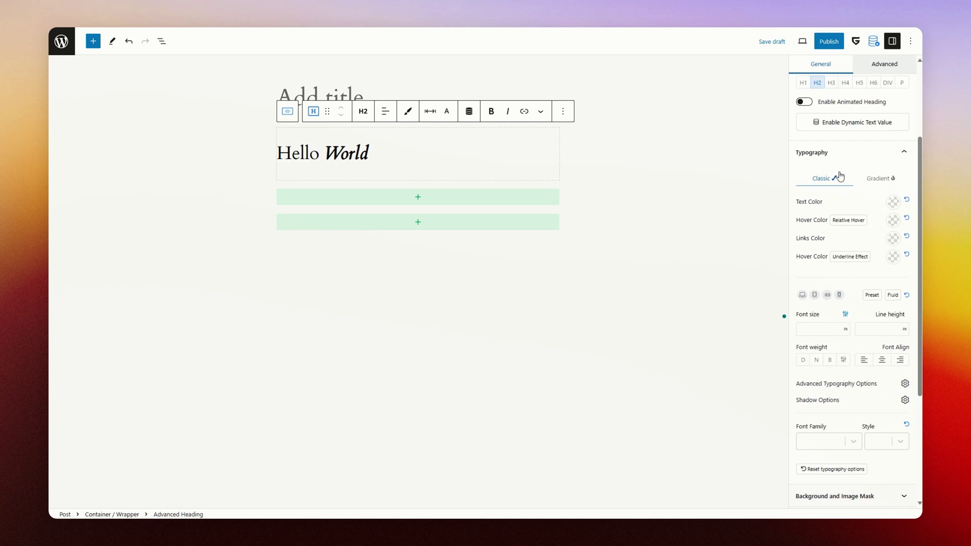
{"action": "scroll", "coordinate": [840, 176], "scroll_direction": "down", "scroll_amount": 4}
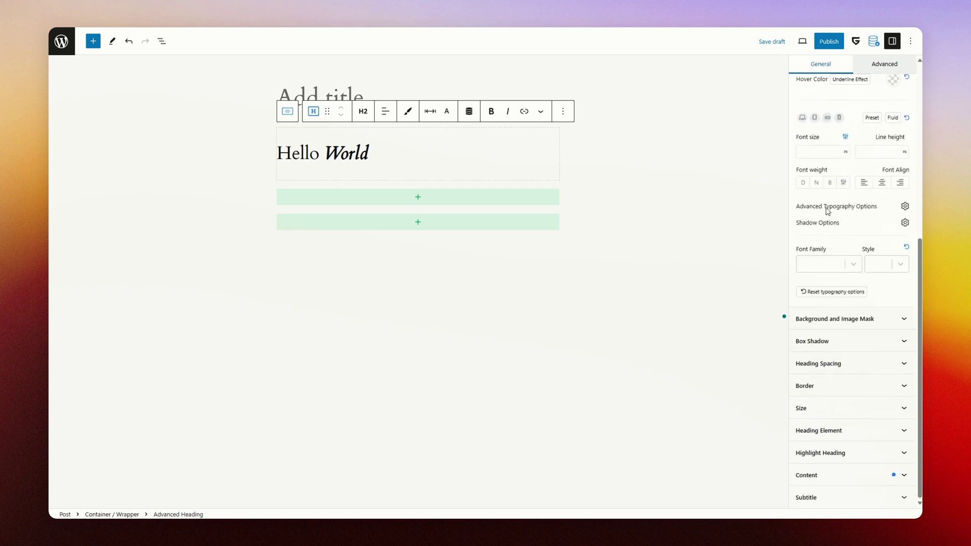
{"action": "left_click", "coordinate": [841, 418]}
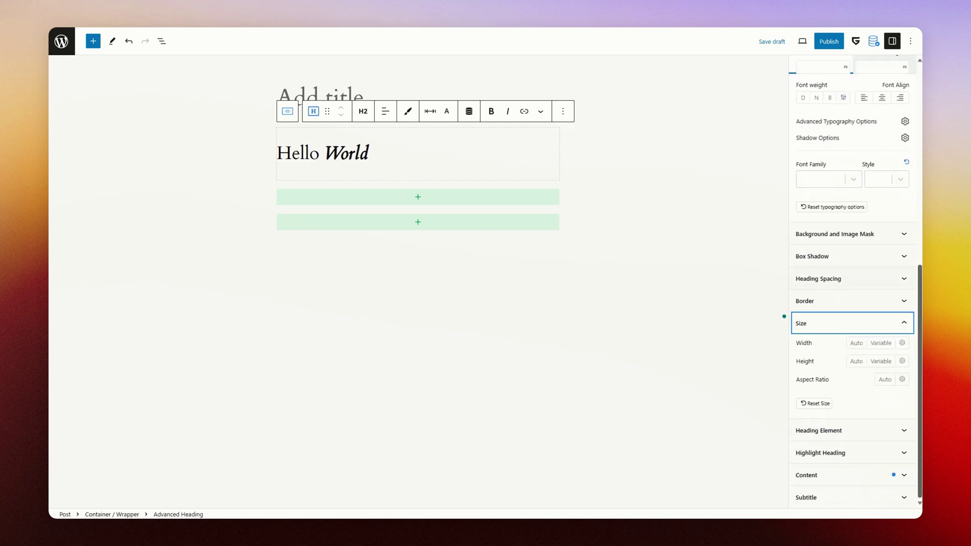
{"action": "scroll", "coordinate": [911, 225], "scroll_direction": "up", "scroll_amount": 10}
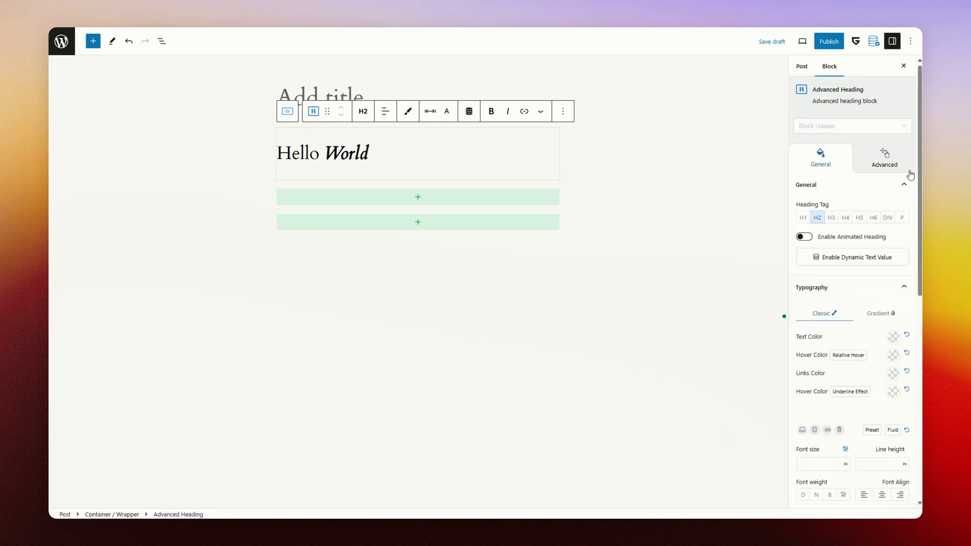
{"action": "left_click", "coordinate": [890, 170]}
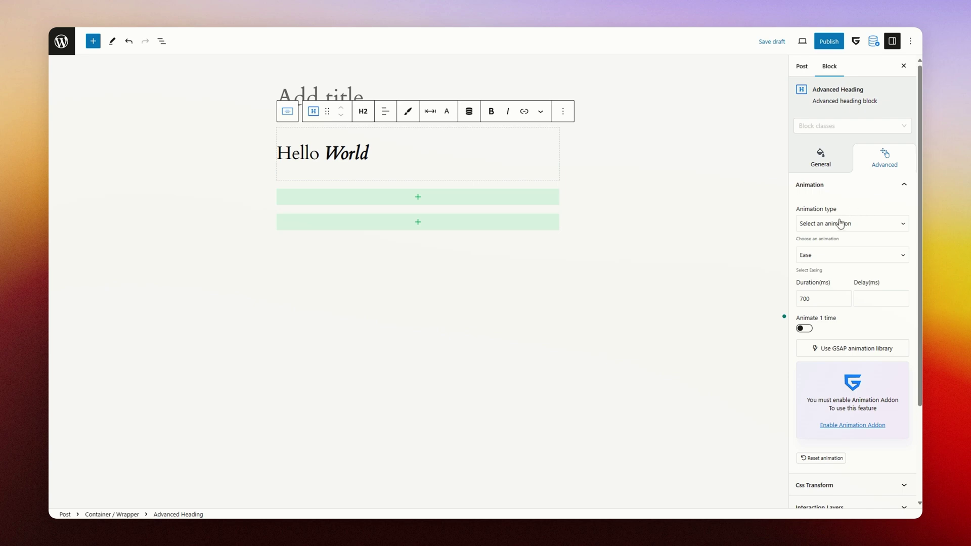
{"action": "scroll", "coordinate": [849, 242], "scroll_direction": "down", "scroll_amount": 3}
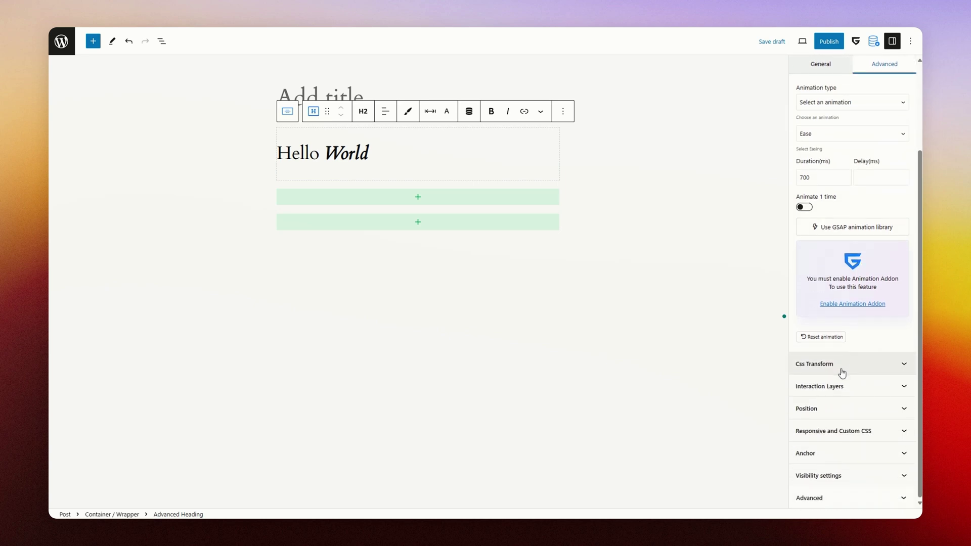
{"action": "scroll", "coordinate": [840, 256], "scroll_direction": "up", "scroll_amount": 2}
{"action": "scroll", "coordinate": [840, 256], "scroll_direction": "up", "scroll_amount": 1}
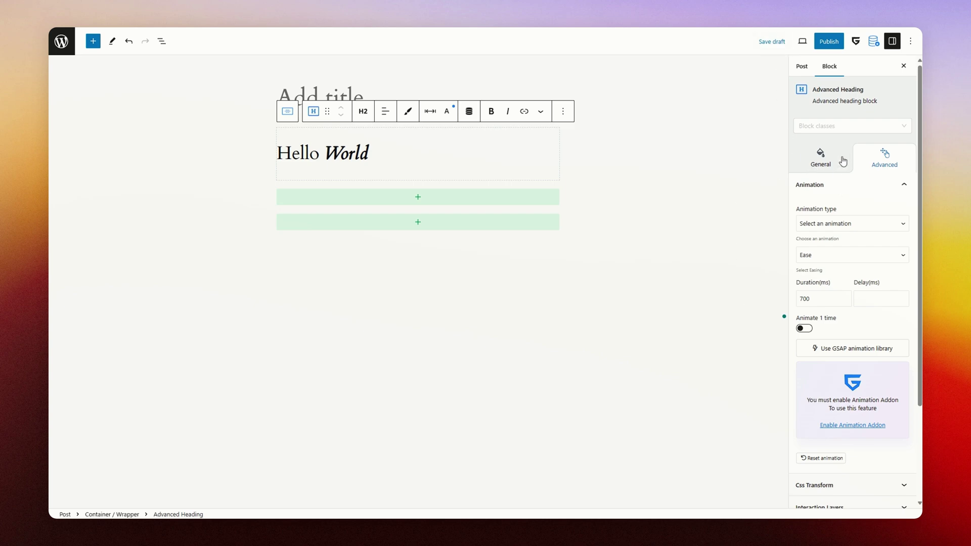
Preview the post at tablet and mobile widths, then return to desktop width
{"action": "left_click", "coordinate": [803, 42]}
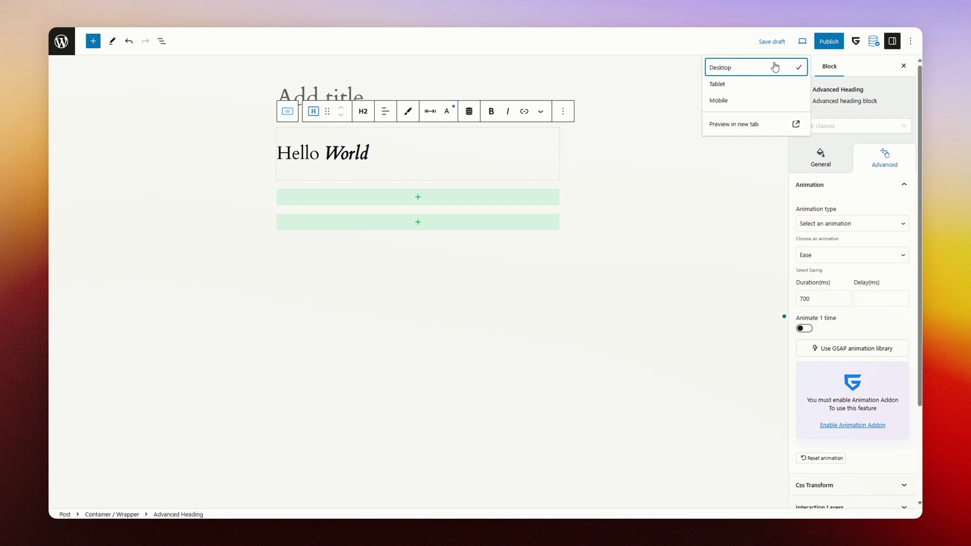
{"action": "left_click", "coordinate": [741, 85]}
{"action": "left_click", "coordinate": [802, 41]}
{"action": "left_click", "coordinate": [769, 100]}
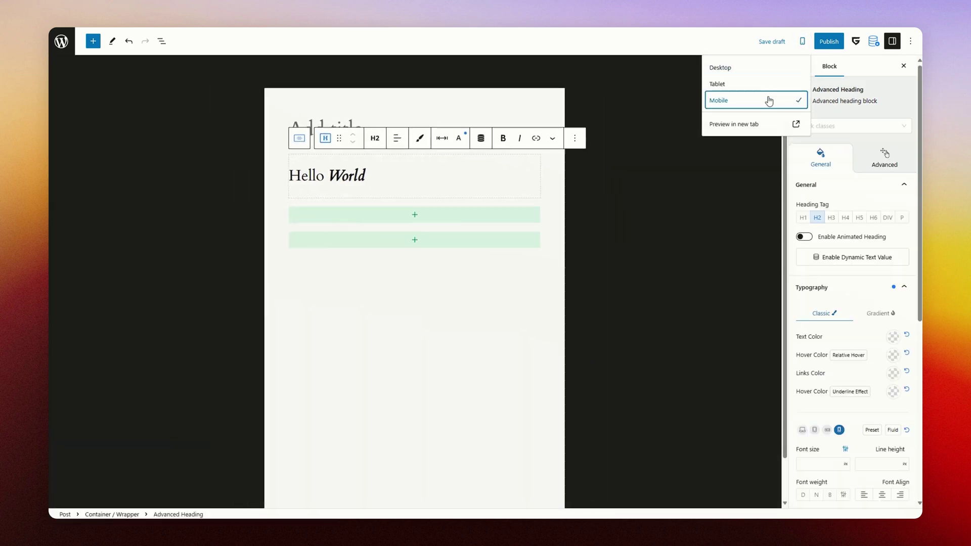
{"action": "left_click", "coordinate": [727, 266]}
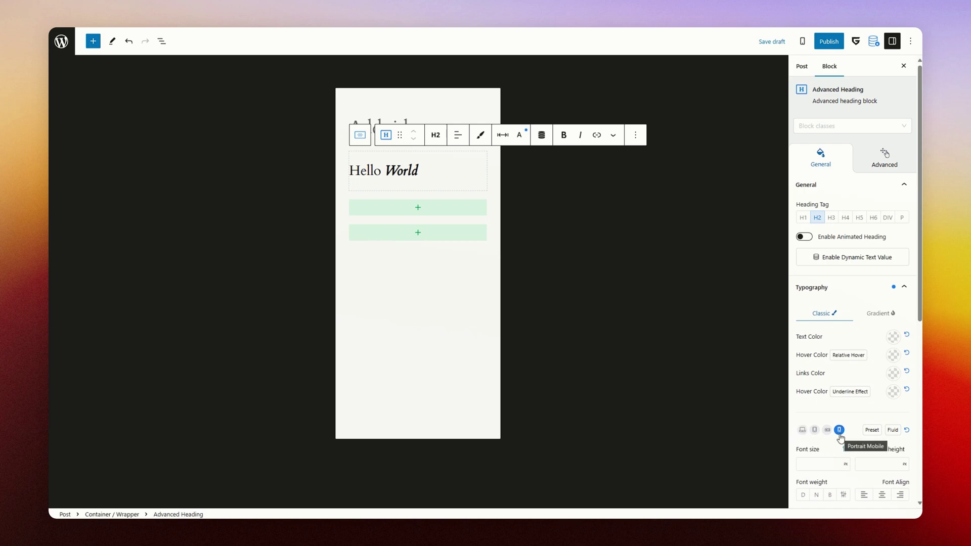
{"action": "left_click", "coordinate": [815, 431]}
{"action": "left_click", "coordinate": [802, 433]}
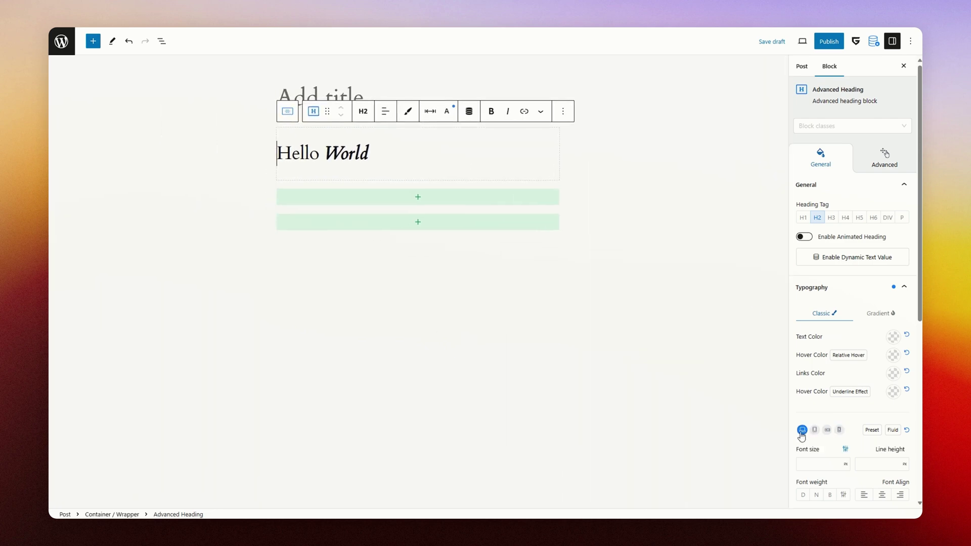
Set the heading font size to 26 on desktop, 20 on tablet and 12 on mobile
{"action": "left_click", "coordinate": [809, 466]}
{"action": "type", "text": "26"}
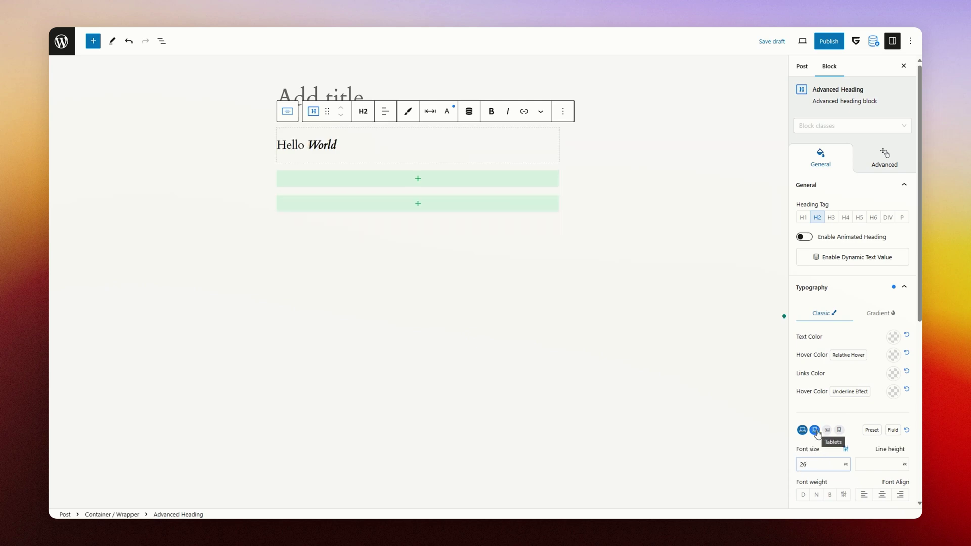
{"action": "left_click", "coordinate": [815, 430]}
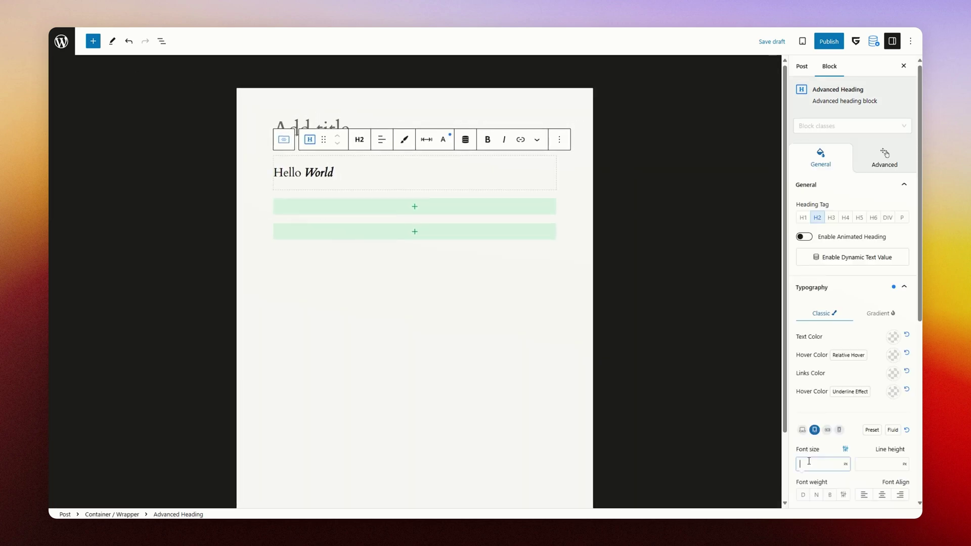
{"action": "type", "text": "20"}
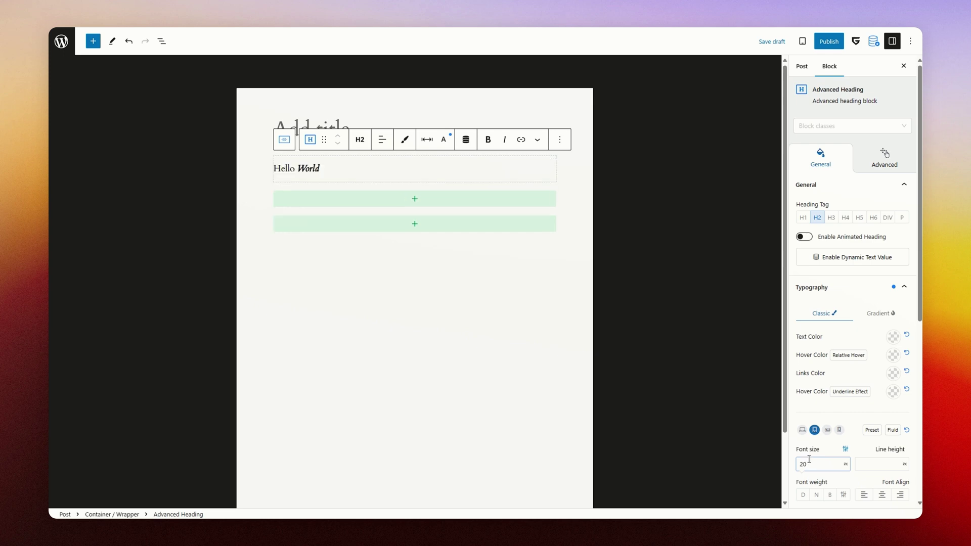
{"action": "left_click", "coordinate": [828, 430]}
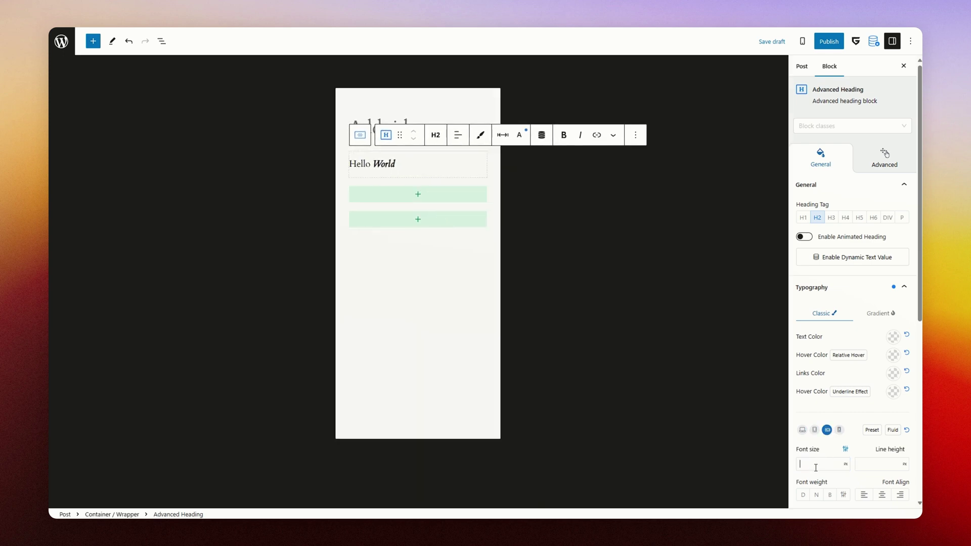
{"action": "type", "text": "12"}
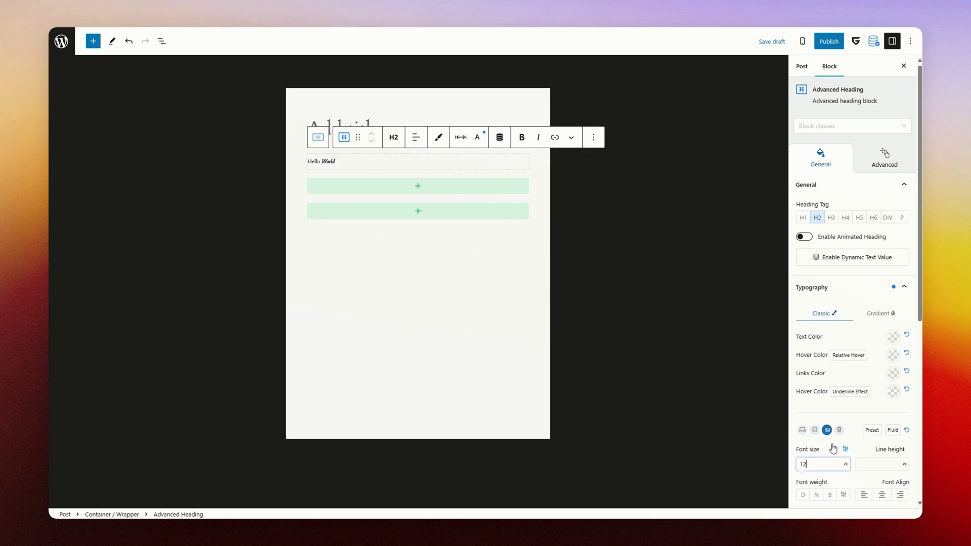
{"action": "left_click", "coordinate": [839, 430]}
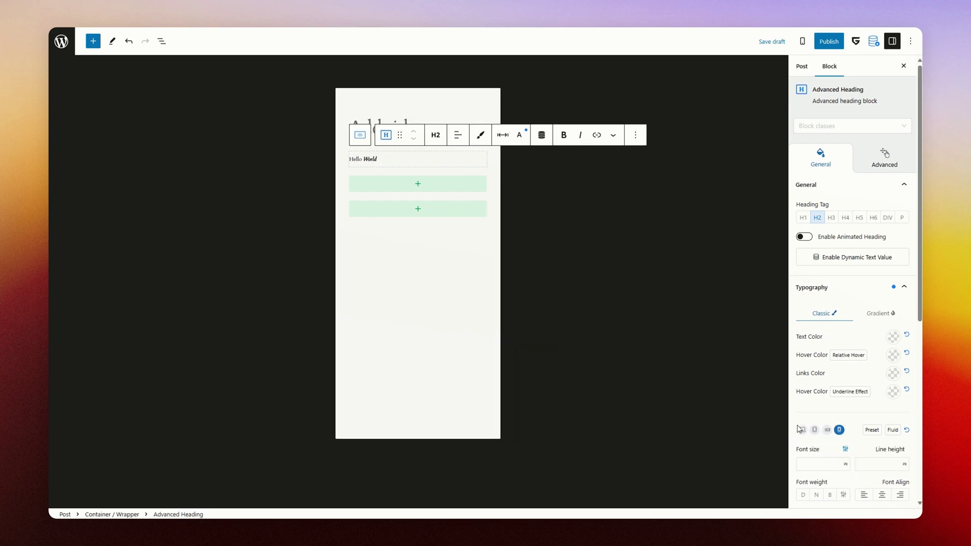
{"action": "left_click", "coordinate": [815, 430]}
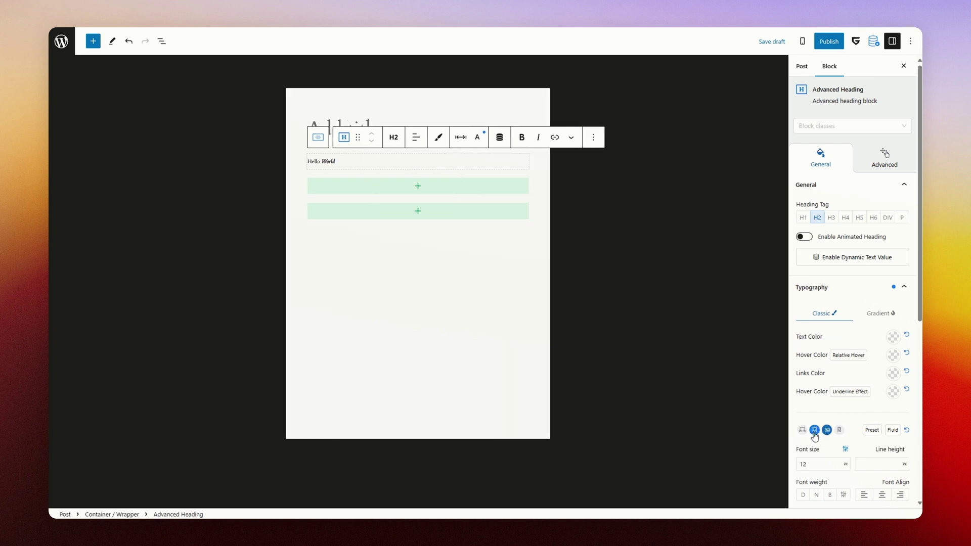
{"action": "left_click", "coordinate": [802, 430]}
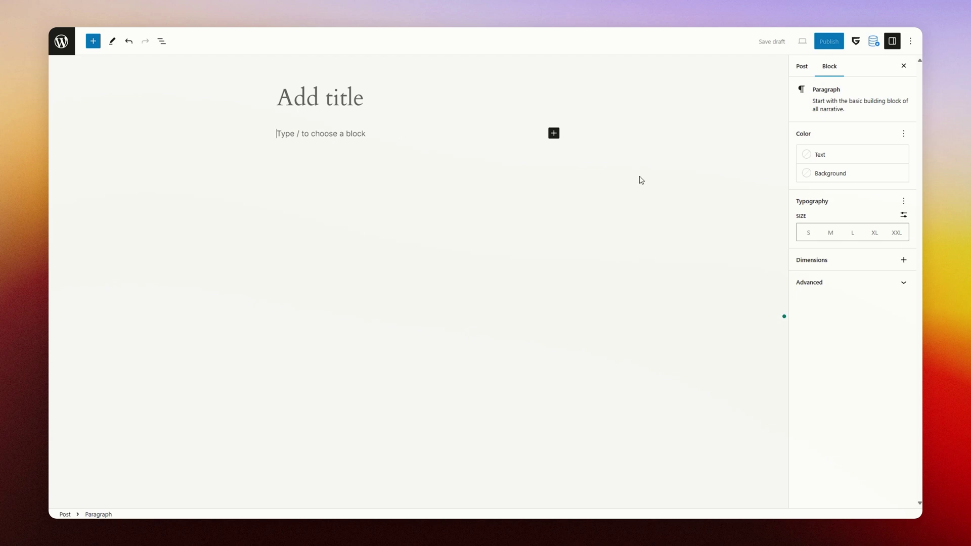
Look over the GreenShift global colours, elements and variables panel
{"action": "left_click", "coordinate": [856, 42]}
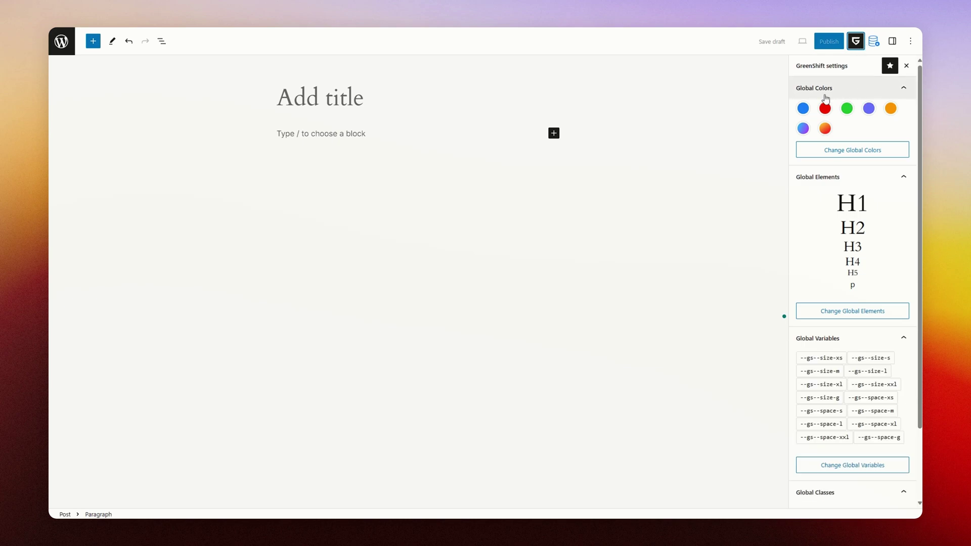
{"action": "scroll", "coordinate": [842, 212], "scroll_direction": "down", "scroll_amount": 2}
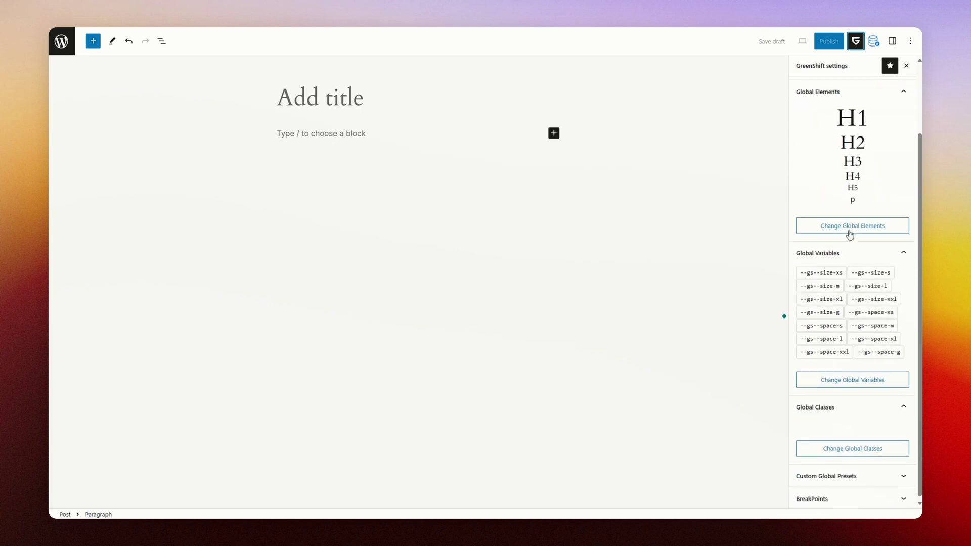
{"action": "scroll", "coordinate": [867, 385], "scroll_direction": "up", "scroll_amount": 2}
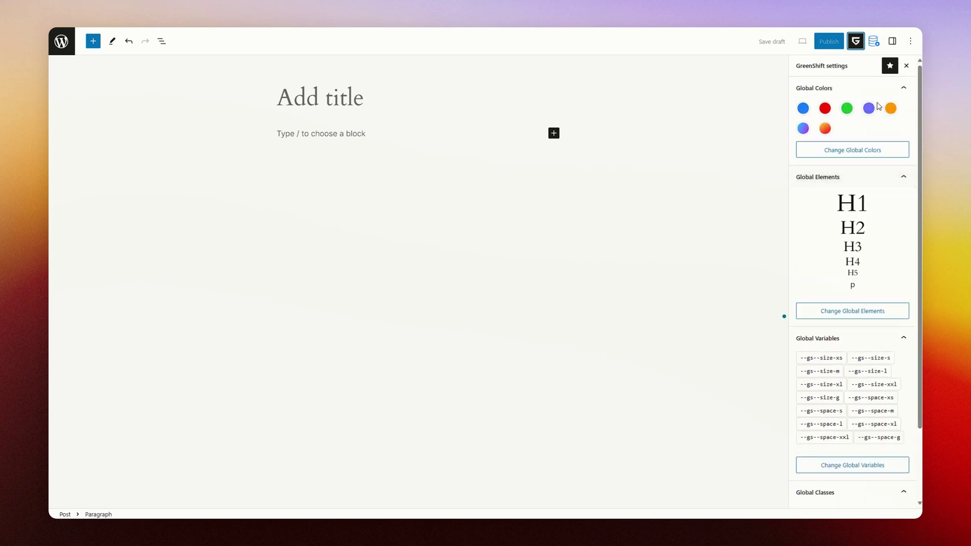
Filter GreenShift templates to Animation Addon and preview the AirPods Parallax Effect section
{"action": "left_click", "coordinate": [874, 41]}
{"action": "left_click", "coordinate": [865, 100]}
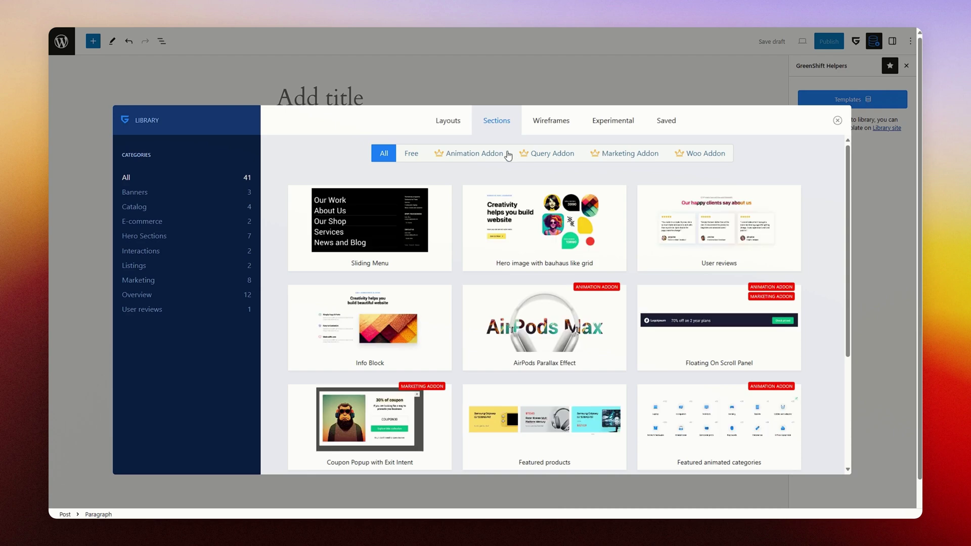
{"action": "mouse_move", "coordinate": [397, 205]}
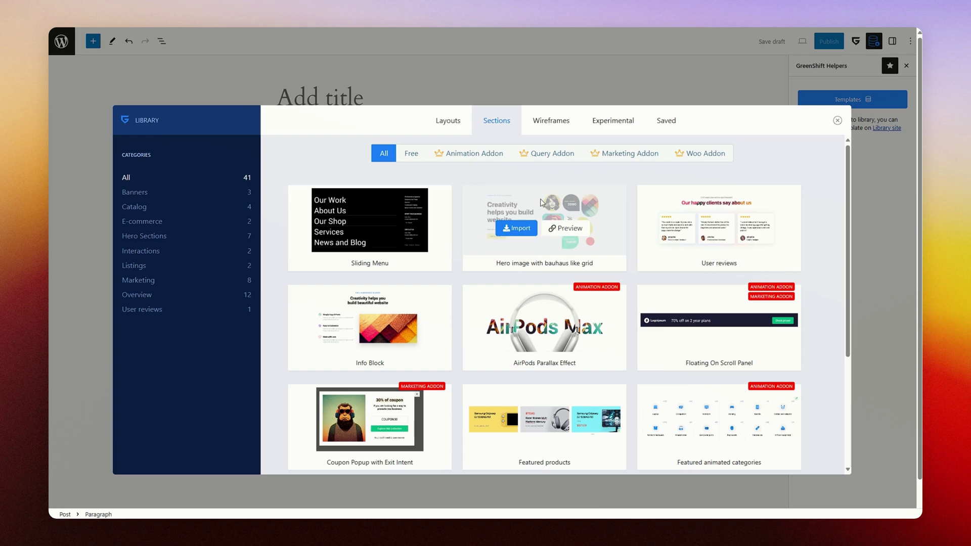
{"action": "left_click", "coordinate": [488, 155]}
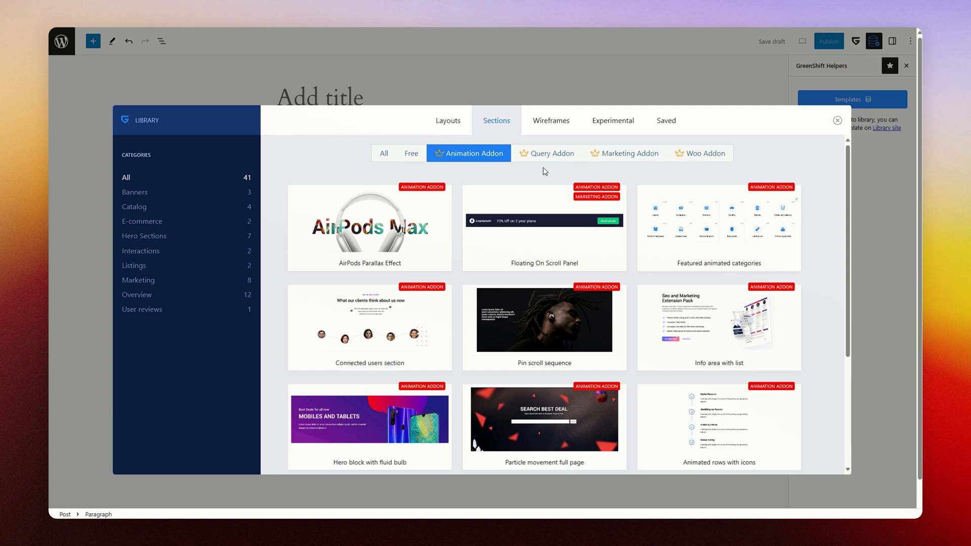
{"action": "mouse_move", "coordinate": [394, 227]}
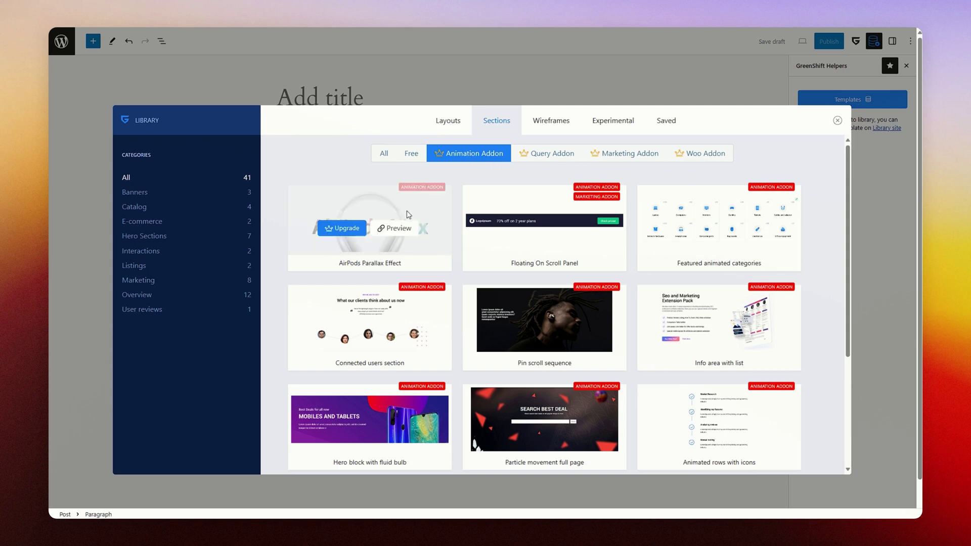
{"action": "left_click", "coordinate": [390, 230]}
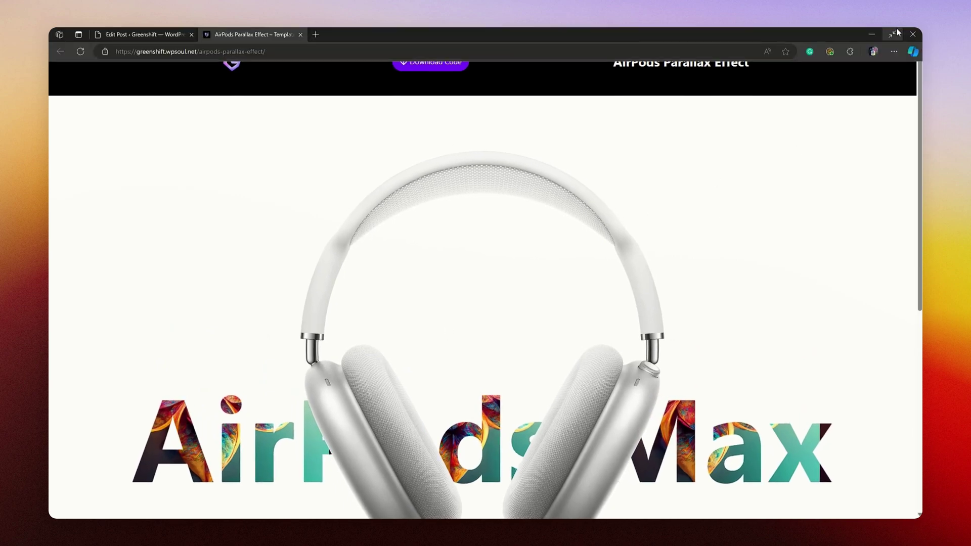
Exit full screen, scroll through the AirPods demo page, and close its tab
{"action": "left_click", "coordinate": [897, 33]}
{"action": "scroll", "coordinate": [716, 210], "scroll_direction": "down", "scroll_amount": 5}
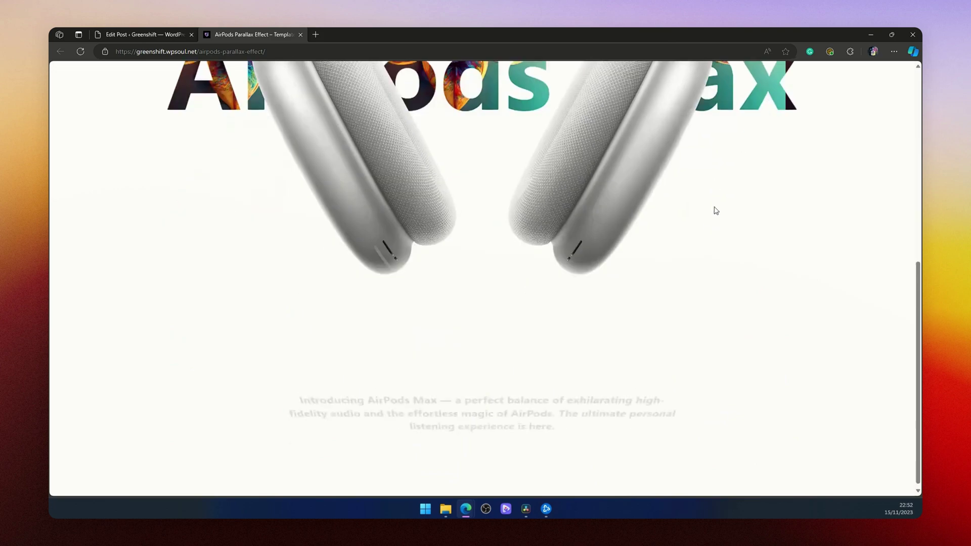
{"action": "middle_click", "coordinate": [257, 34]}
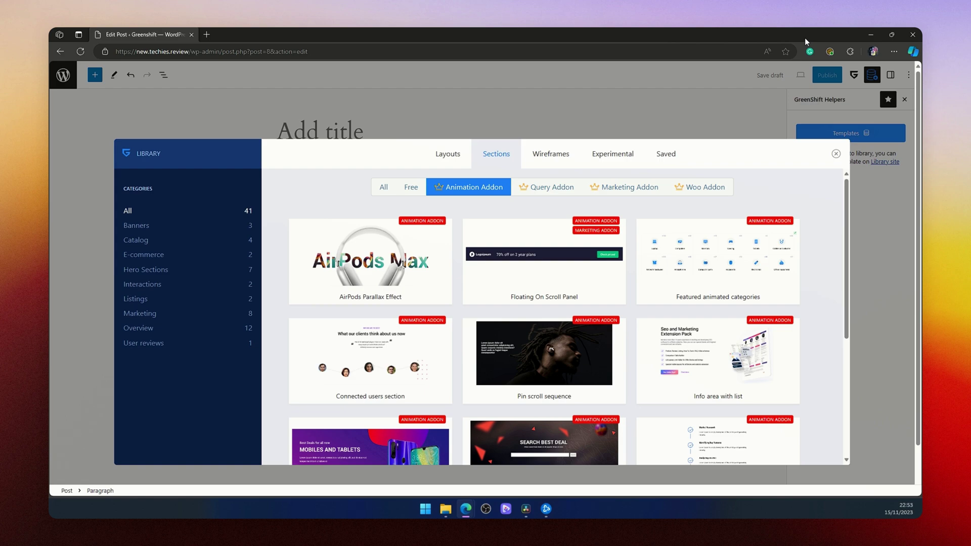
Return the browser to full screen, close the template library, and turn on Spotlight mode
{"action": "key", "text": "F11"}
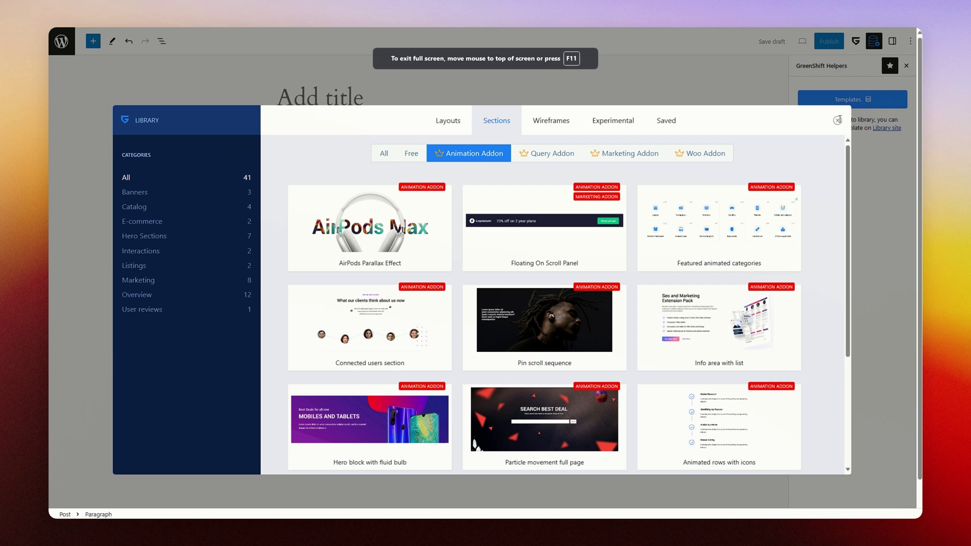
{"action": "left_click", "coordinate": [838, 122]}
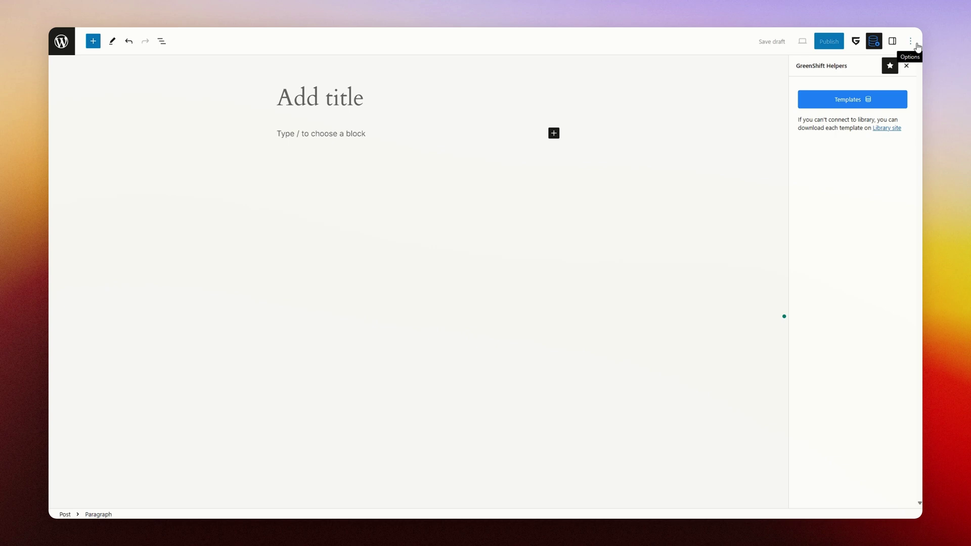
{"action": "left_click", "coordinate": [917, 45]}
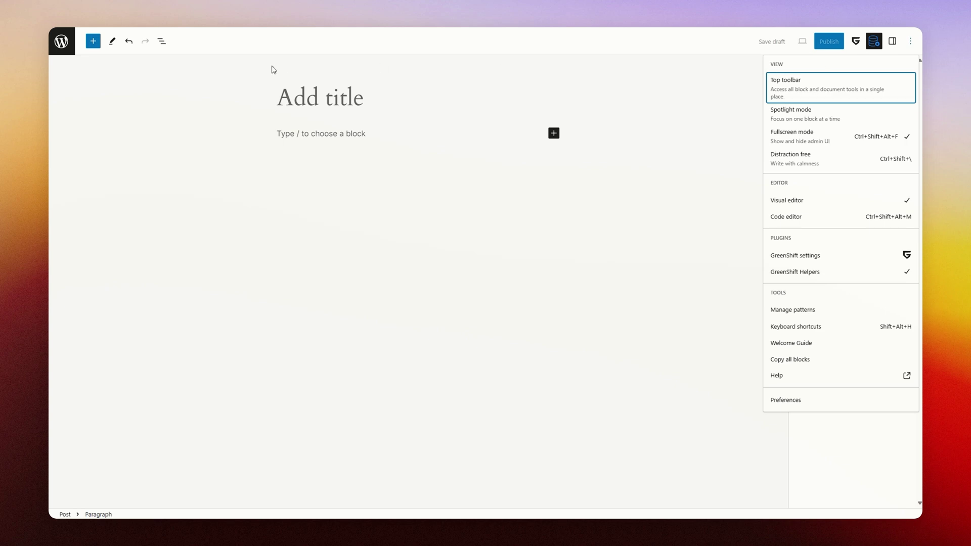
{"action": "left_click", "coordinate": [831, 124]}
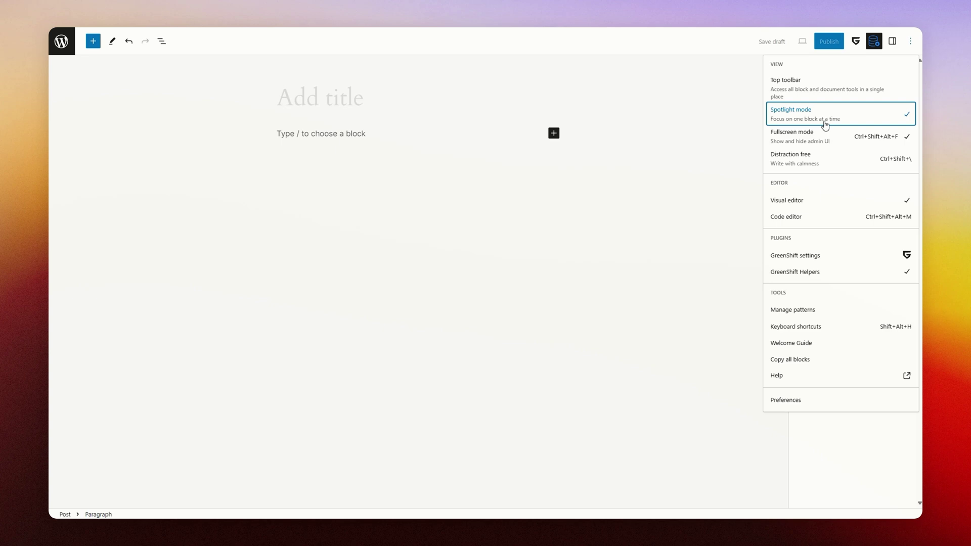
Toggle Fullscreen mode off and on twice, leaving it enabled
{"action": "left_click", "coordinate": [834, 136]}
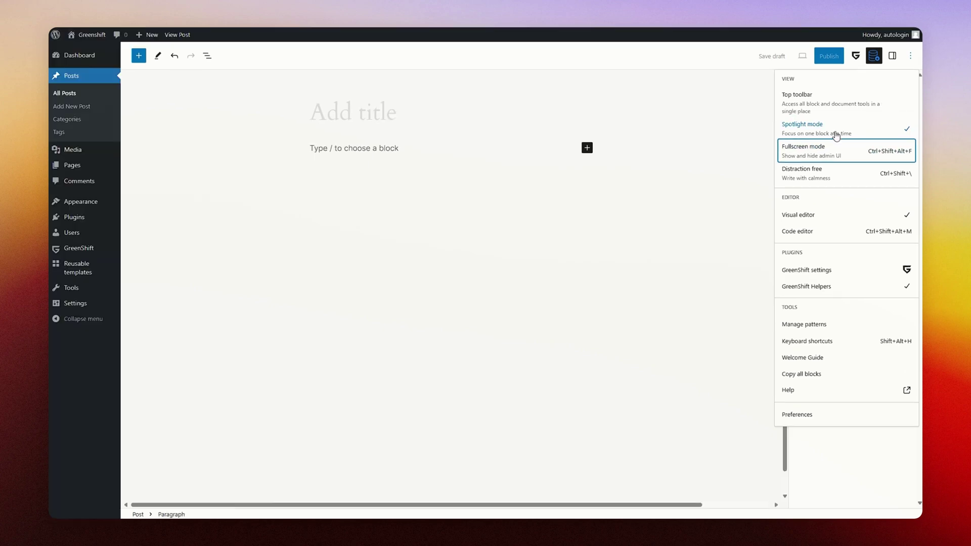
{"action": "left_click", "coordinate": [839, 151]}
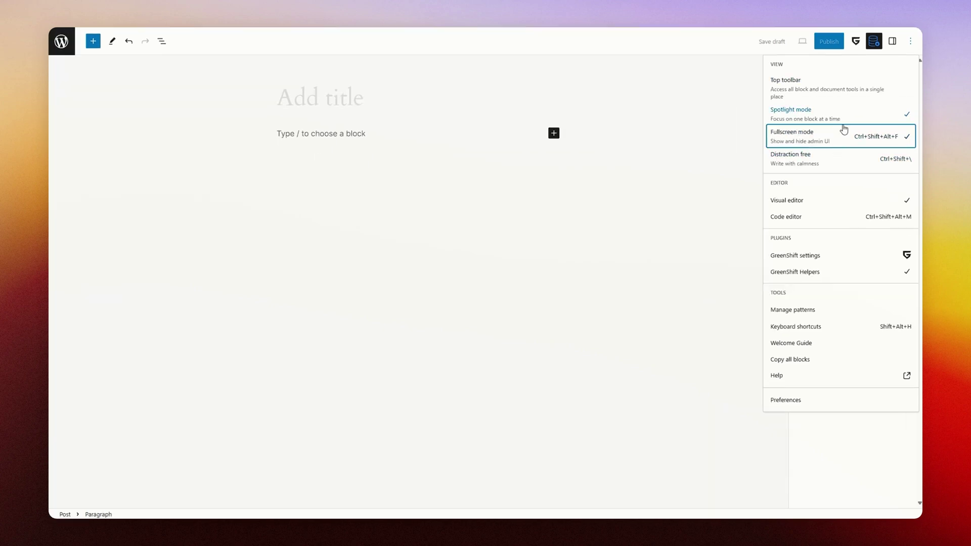
{"action": "left_click", "coordinate": [847, 145]}
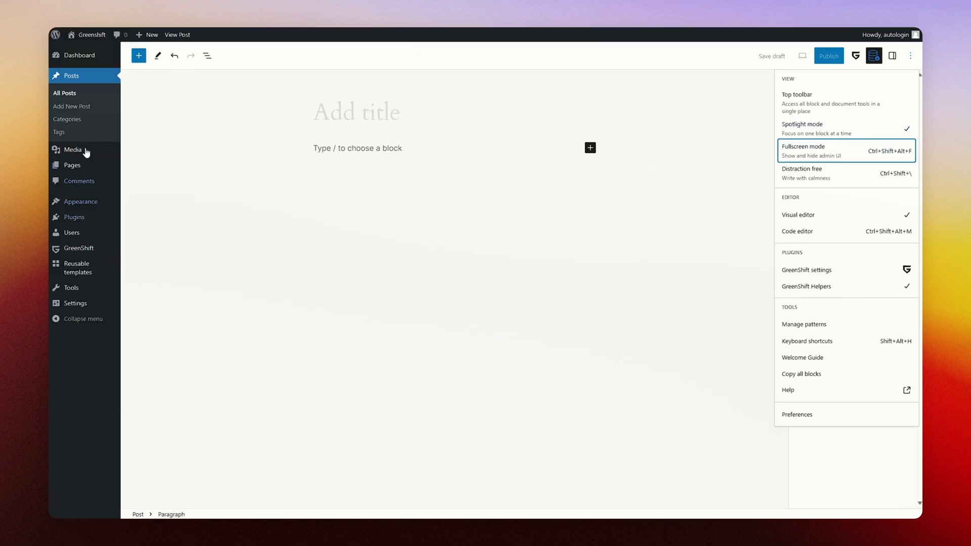
{"action": "left_click", "coordinate": [821, 150]}
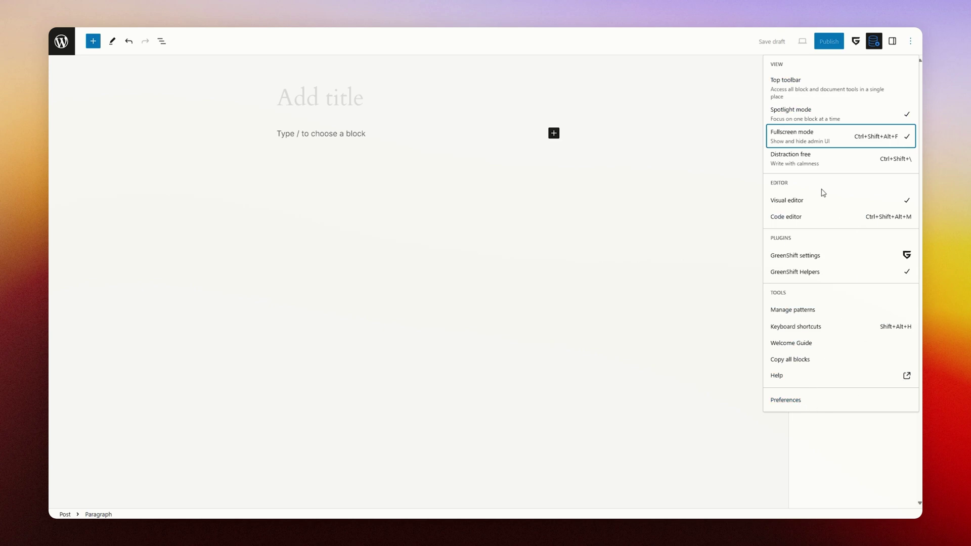
Turn Spotlight mode off, view the empty post in the Code editor, then exit to the visual editor
{"action": "left_click", "coordinate": [828, 123]}
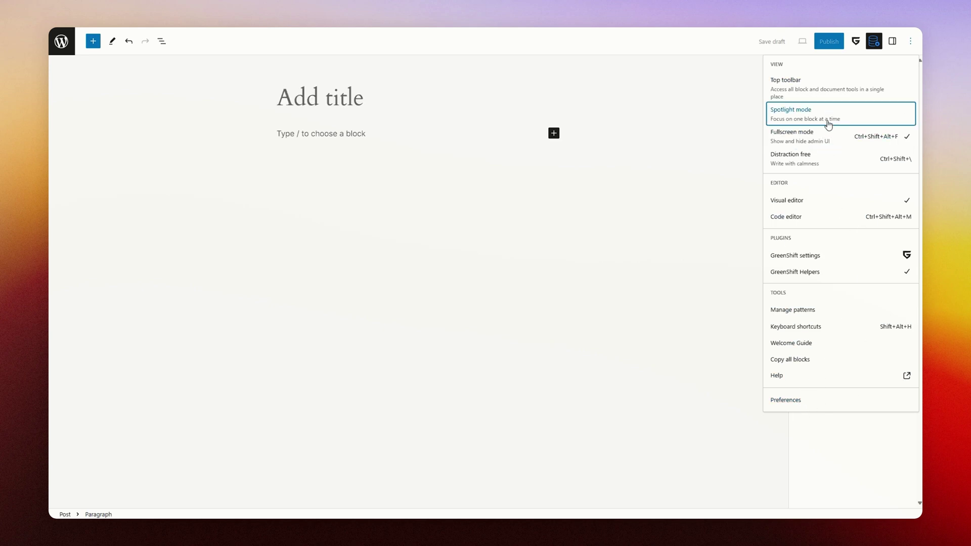
{"action": "left_click", "coordinate": [804, 218]}
{"action": "left_click", "coordinate": [344, 169]}
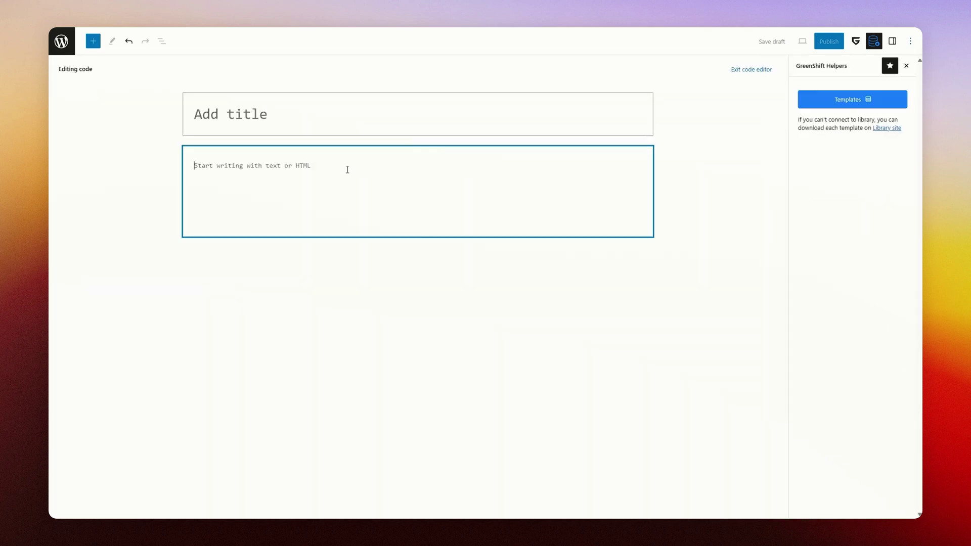
{"action": "left_click", "coordinate": [740, 71]}
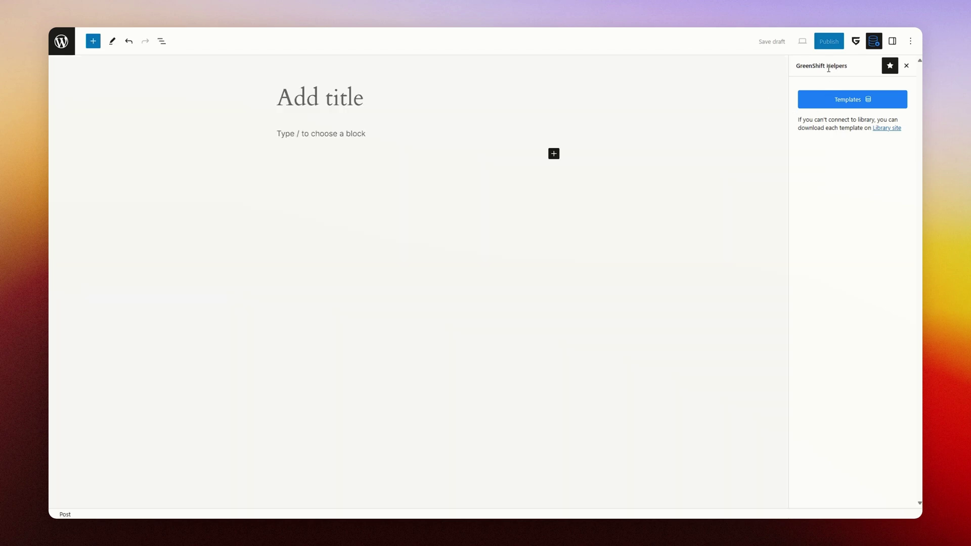